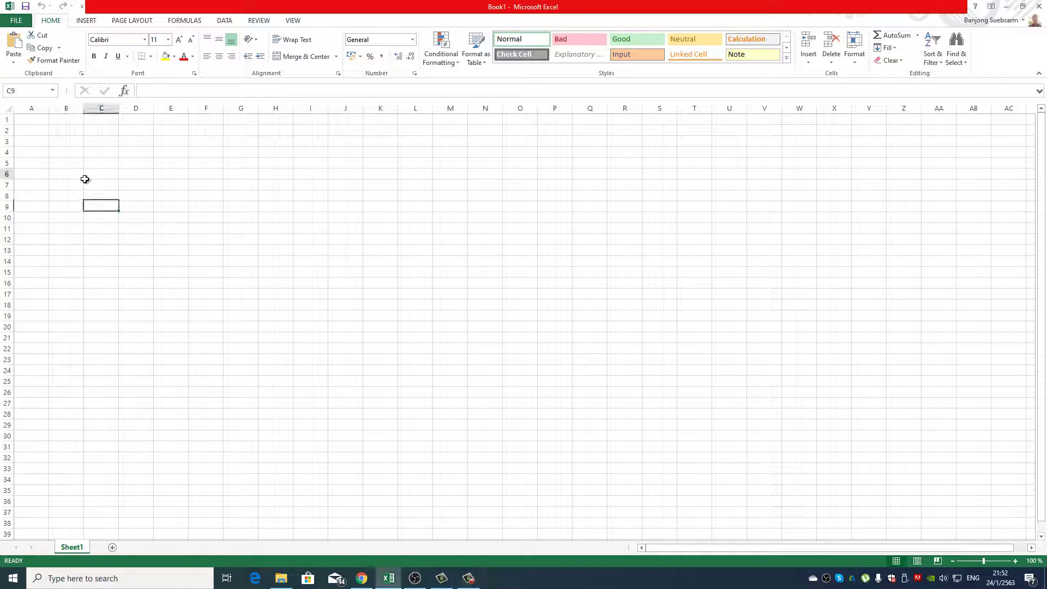
Type the heading 'การใช้งานฟังก์ชัน *, sum(), Bahttext' into A1, switching between Thai and English input.
left_click(40, 119)
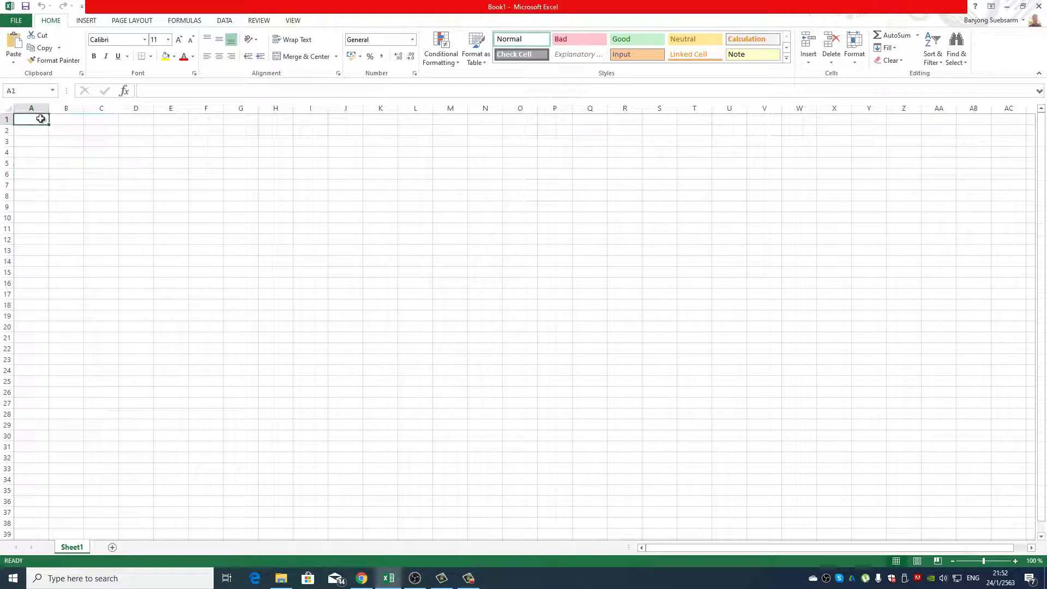
type("ram")
key("BackSpace")
key("BackSpace")
key("BackSpace")
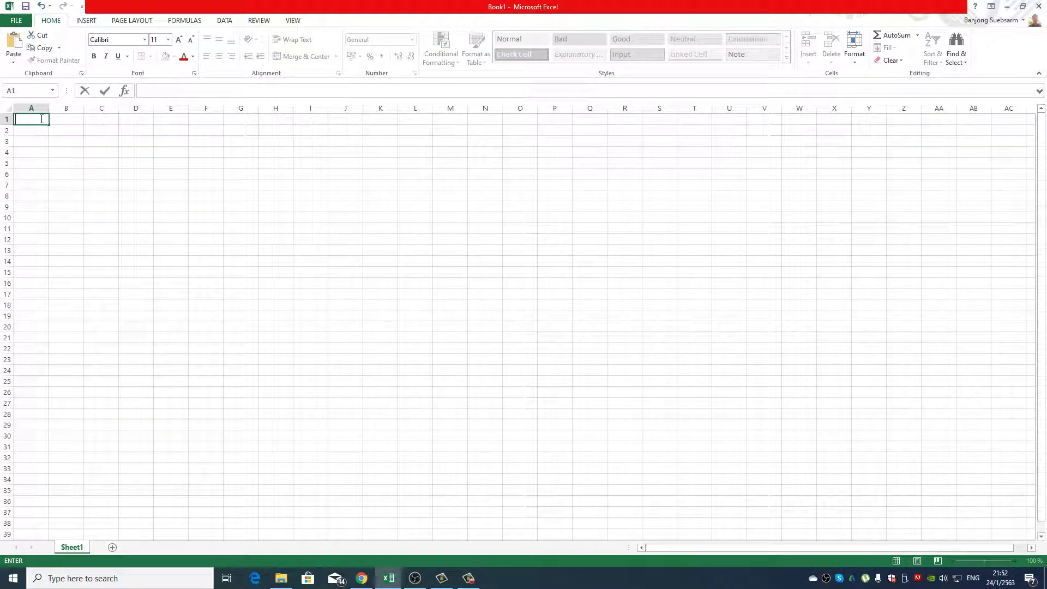
key("alt+shift")
type("การ")
type("ใช้งาน")
type("ฟ")
type("ังก์")
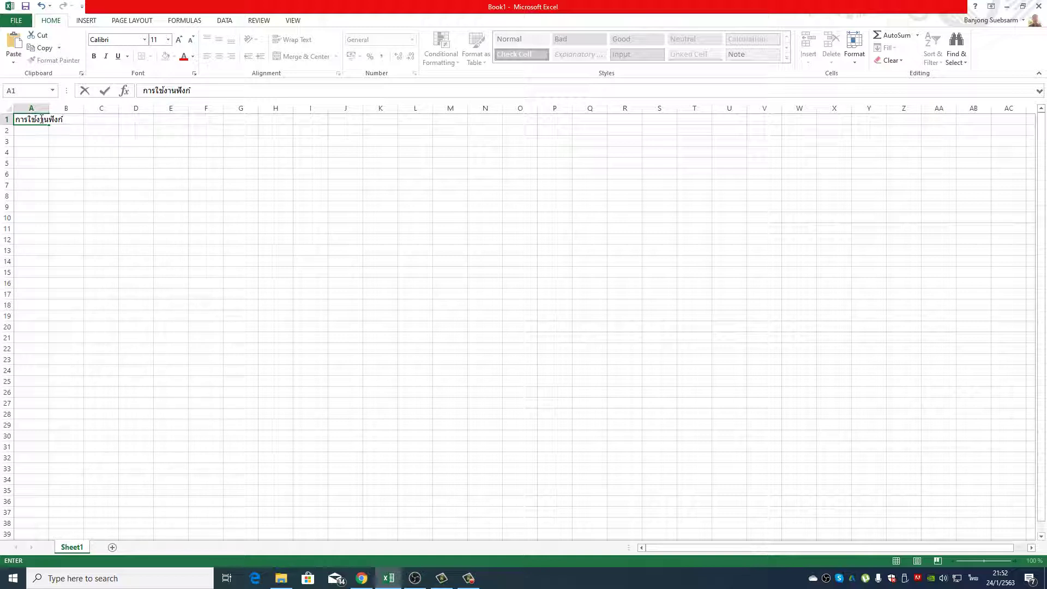
type("ชัน")
key("grave")
type(" *, sum(),")
type(" Ba")
type("ht")
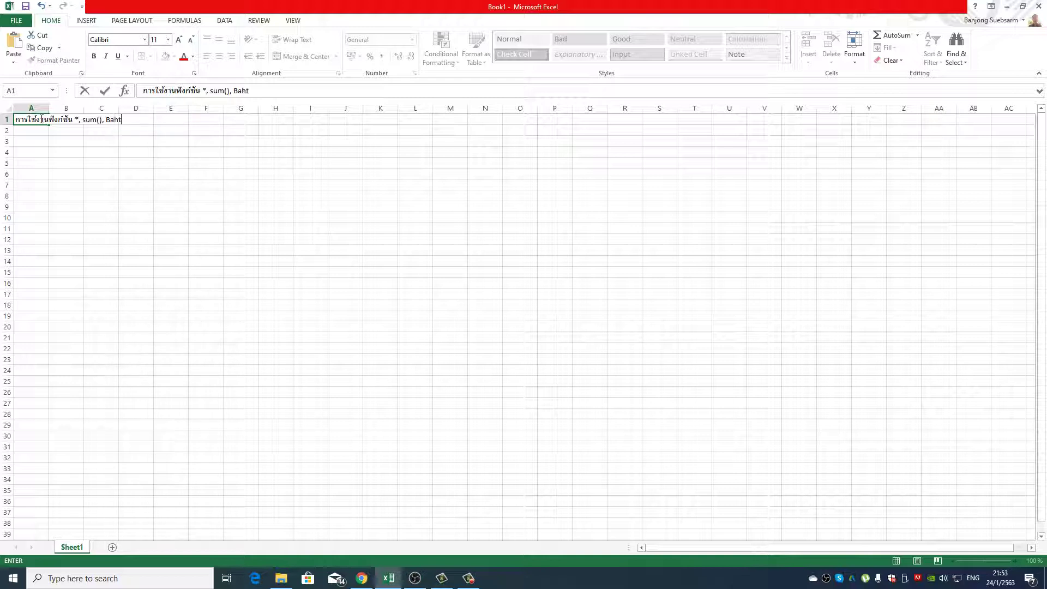
type("te")
type("xt")
Set the row height of rows 1–16 to 25.
left_click_drag(5, 118, 9, 277)
right_click(9, 276)
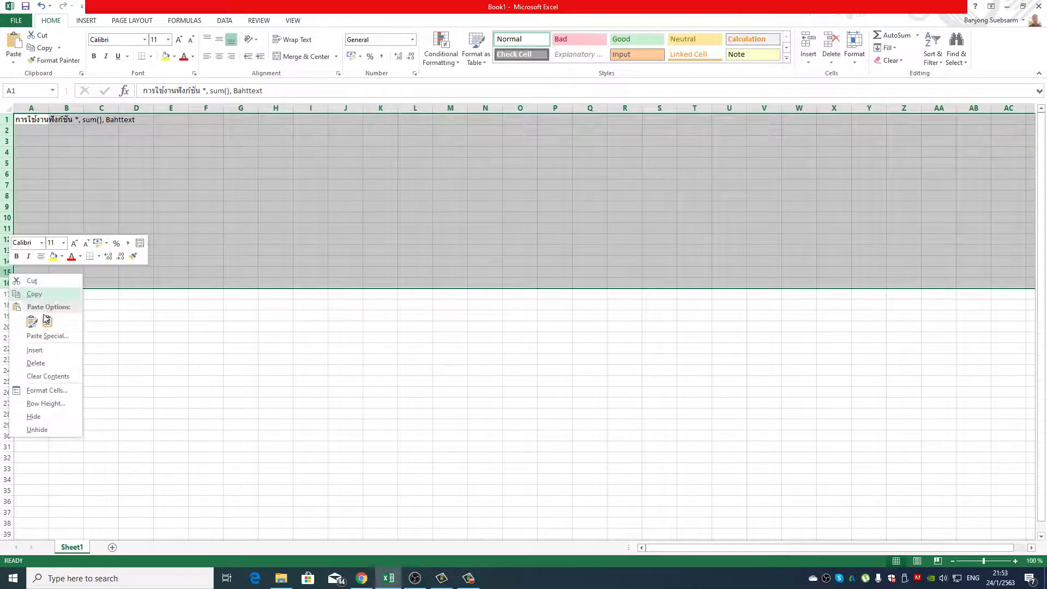
left_click(54, 404)
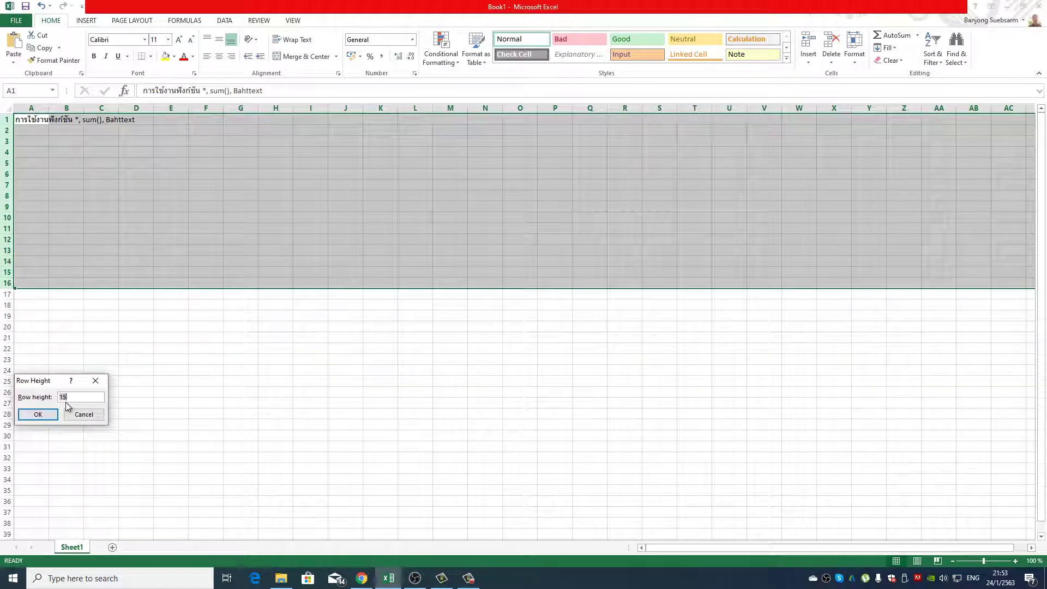
type("25")
key("Return")
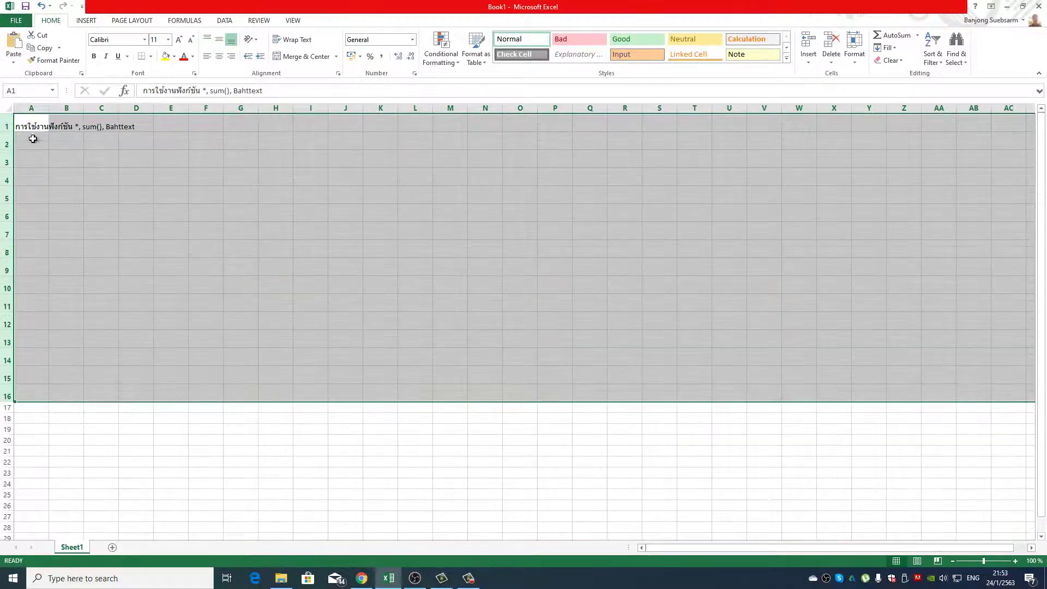
Select column A and bring up its context menu, then dismiss it.
left_click(38, 109)
right_click(38, 109)
left_click(27, 172)
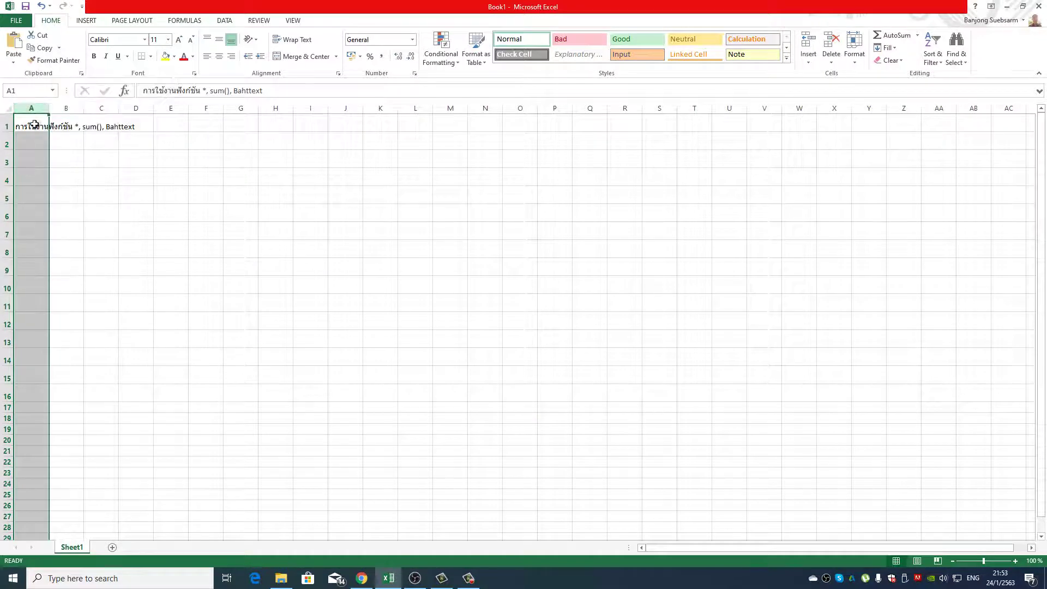
Enter the headers ลำดับที่ in A2 and รายการ in B2.
left_click(38, 143)
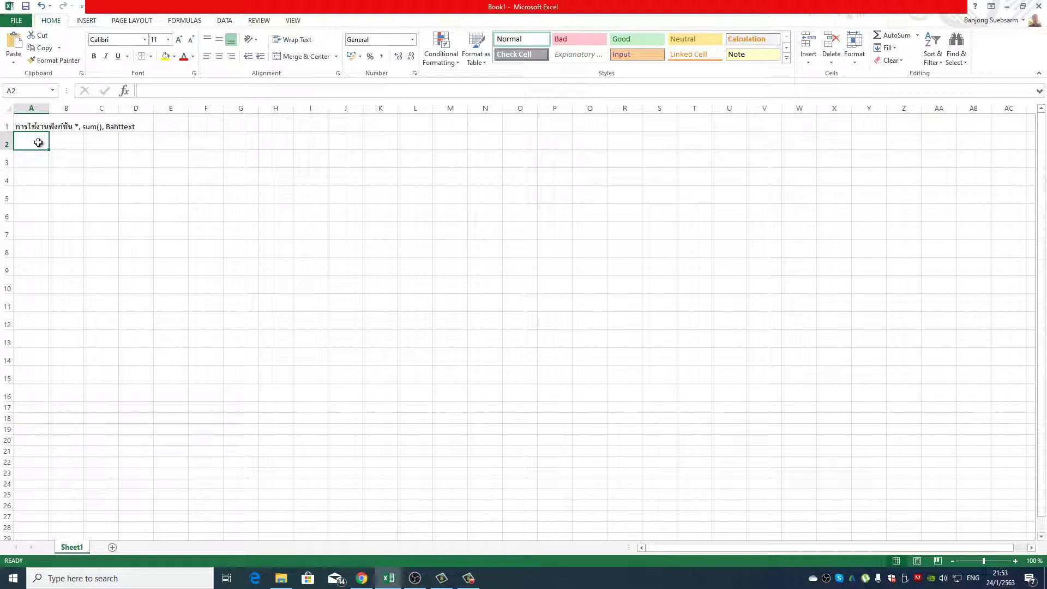
type("]")
key("BackSpace")
key("alt+shift")
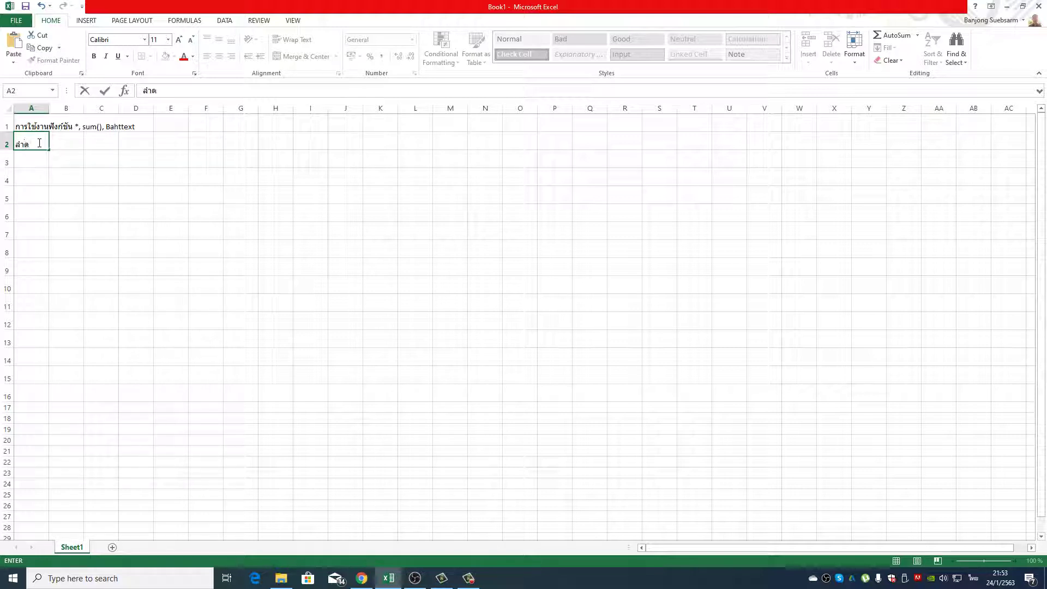
type("ับที่")
key("Tab")
type("ราย")
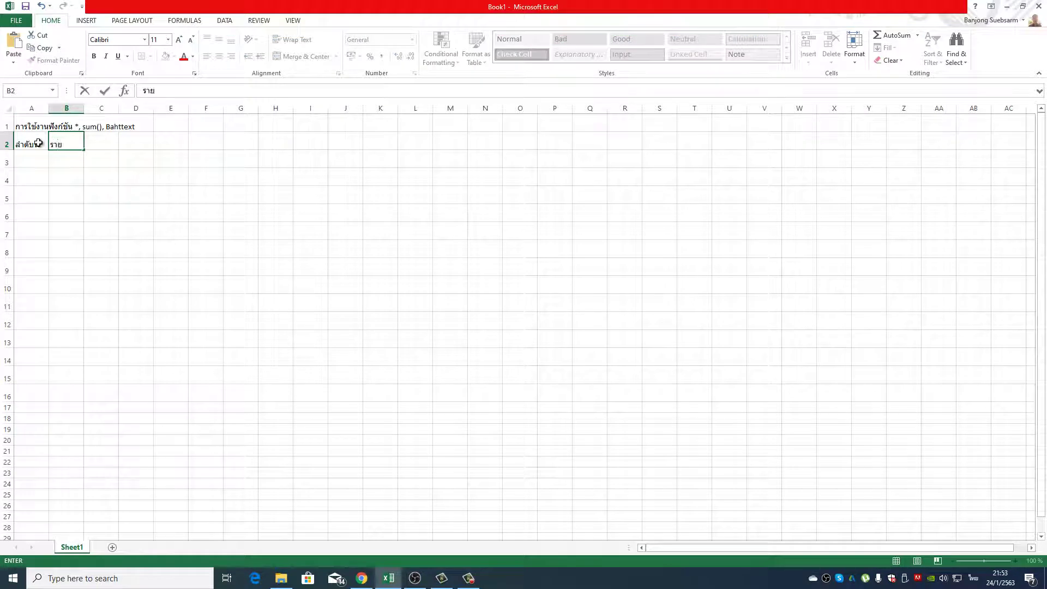
type("การ")
key("Tab")
Enter the headers จำนวนหน่วย, ราคาต่อหน่วย and จำนวนเงิน in C2, D2 and E2.
type("จำ")
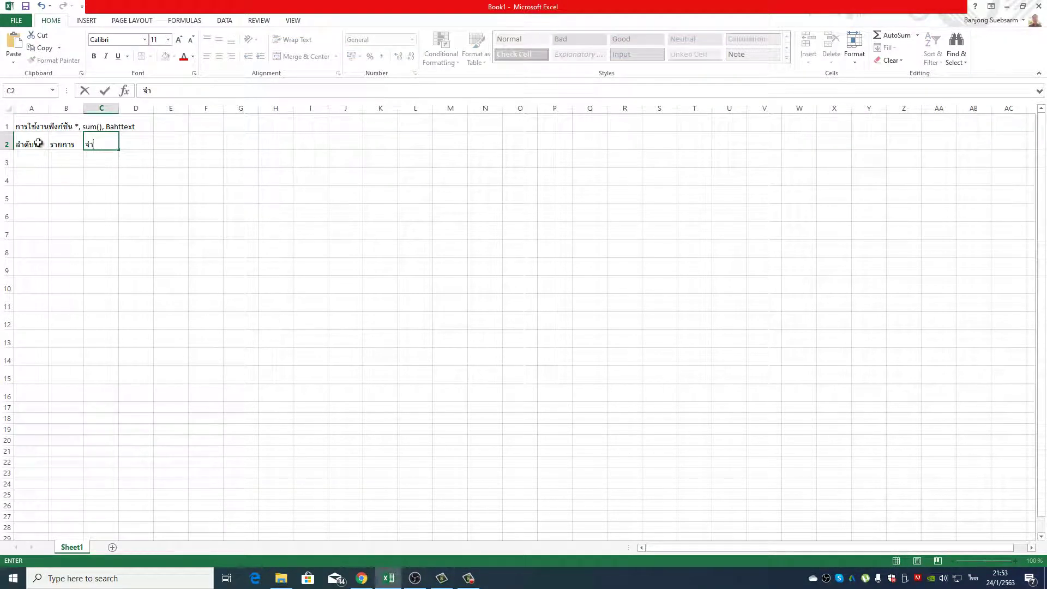
type("นวน")
type("หน่วย")
left_click(141, 161)
left_click_drag(147, 151, 143, 141)
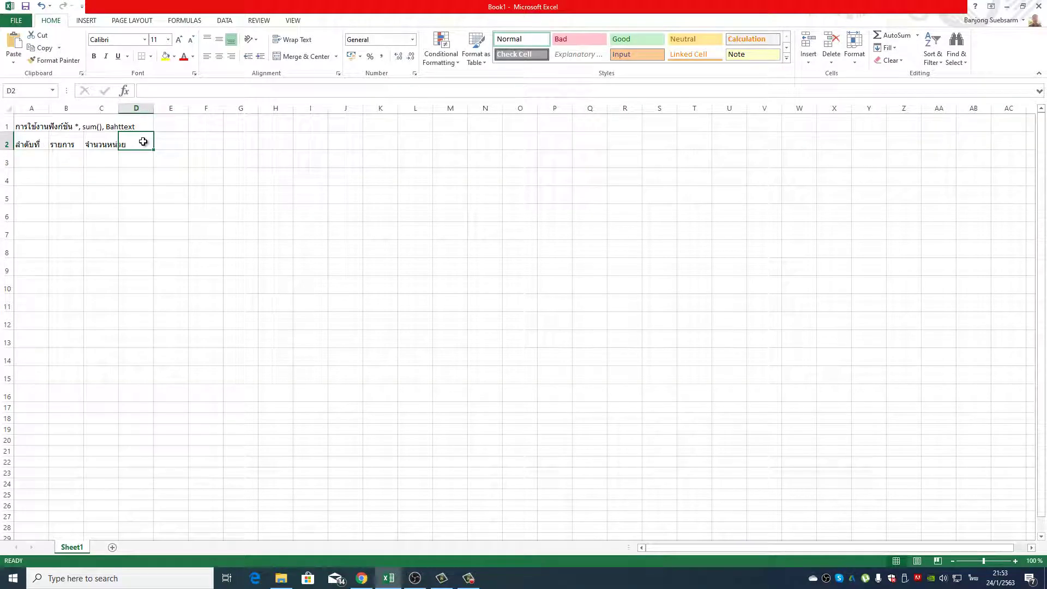
type("รา")
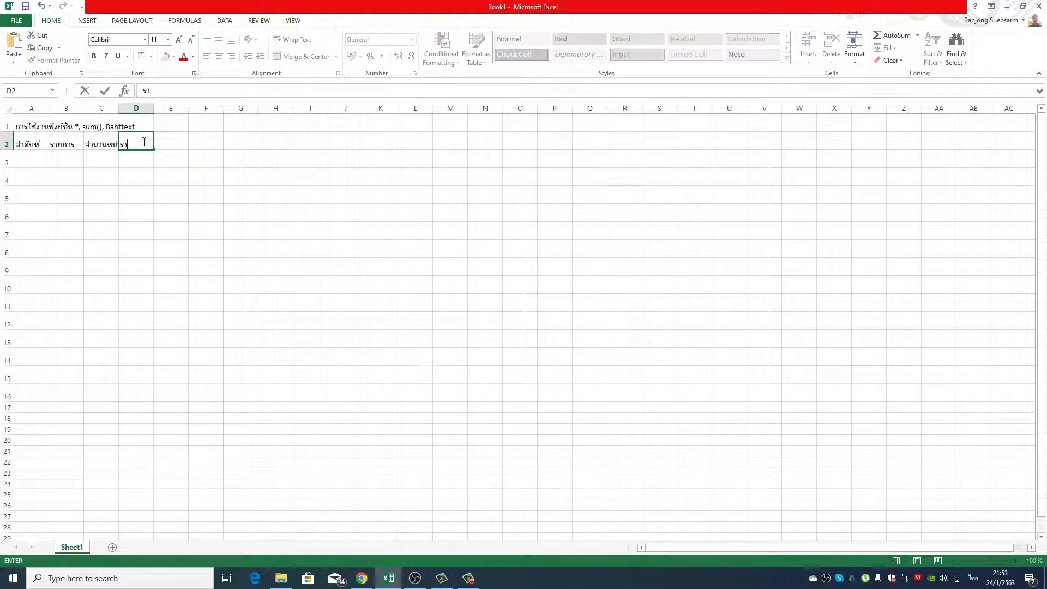
type("คาต่อ")
type("ห")
type("น่วย")
key("Tab")
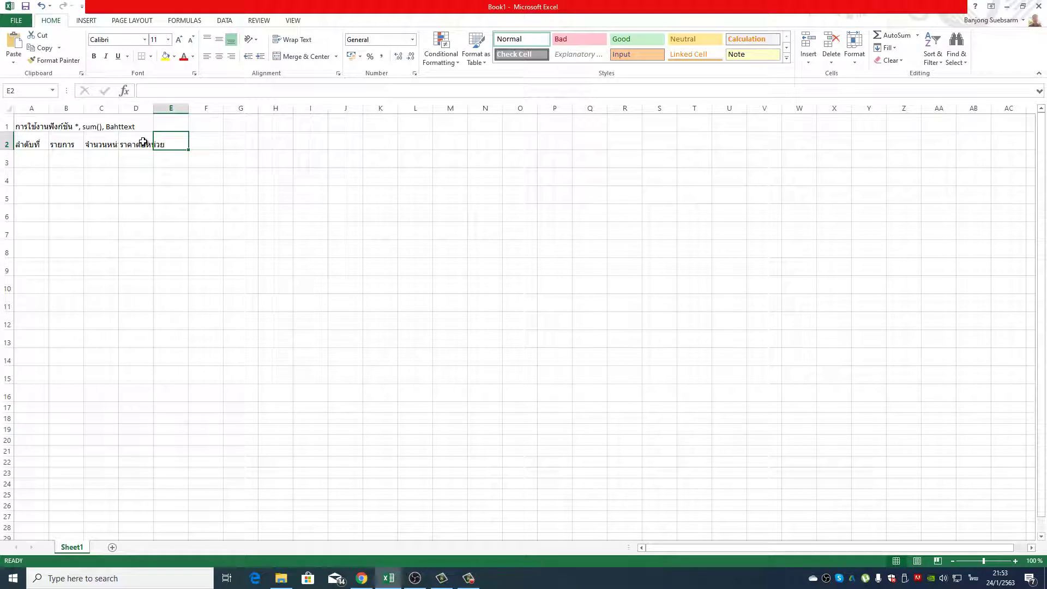
type("จำ")
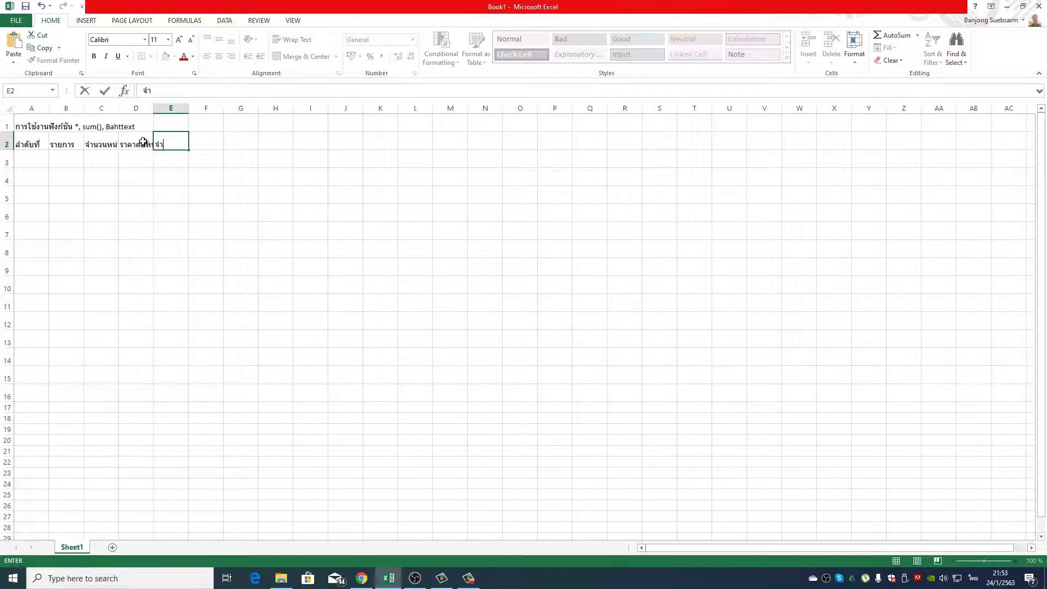
type("นวน")
type("เงิน")
Commit the จำนวนเงิน header and set columns A–E to a width of 15.
left_click(130, 173)
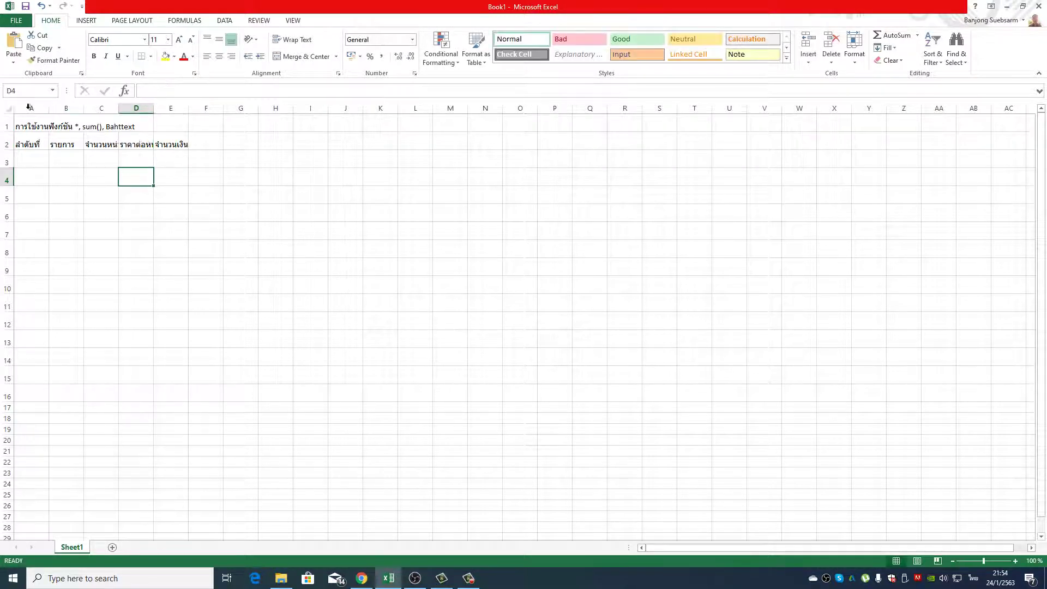
left_click_drag(29, 107, 172, 108)
right_click(176, 107)
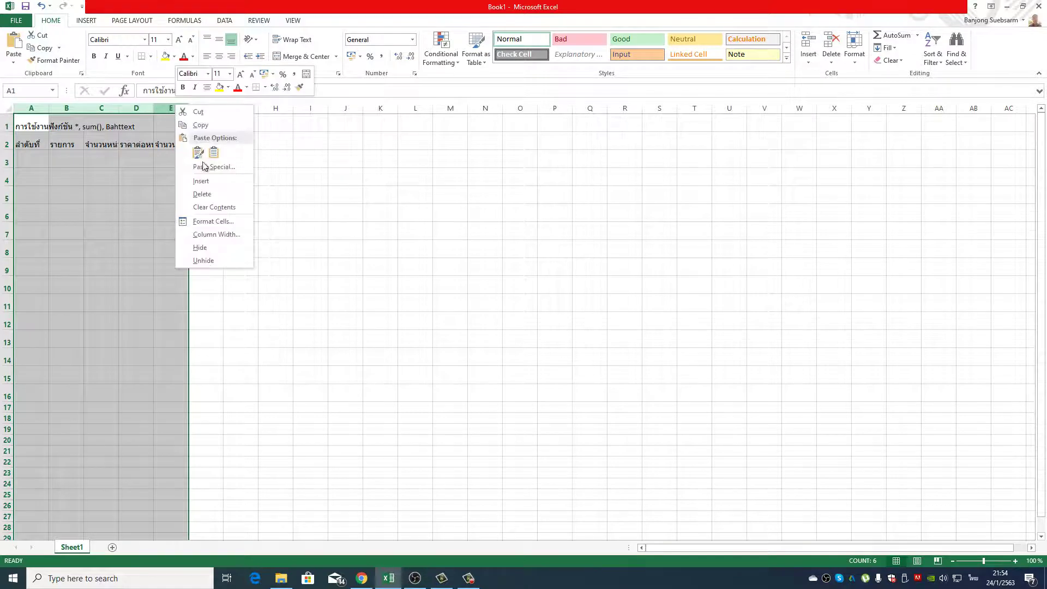
left_click(218, 234)
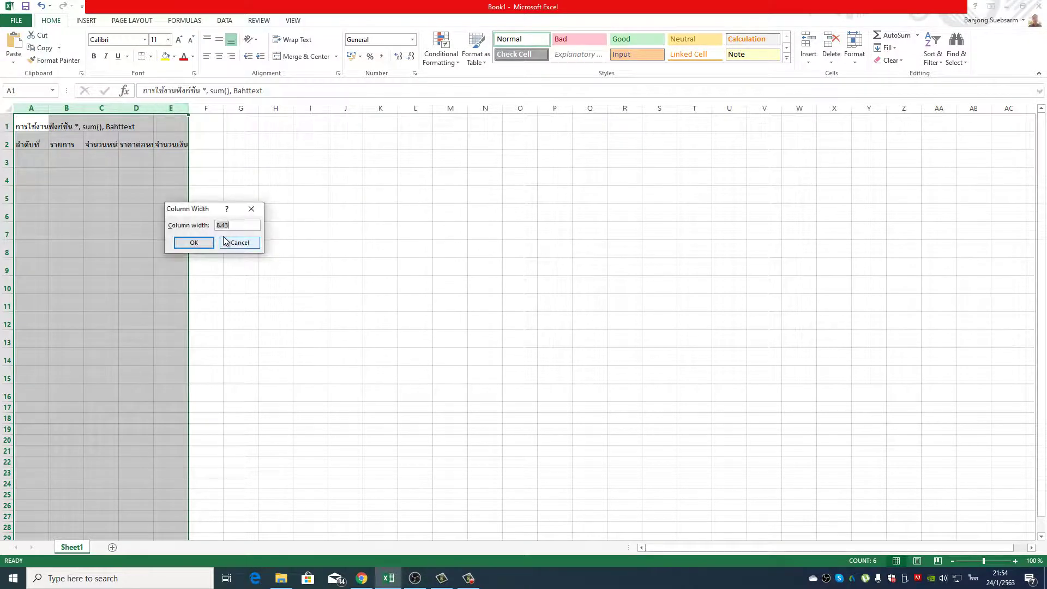
type("15")
key("Return")
left_click(223, 235)
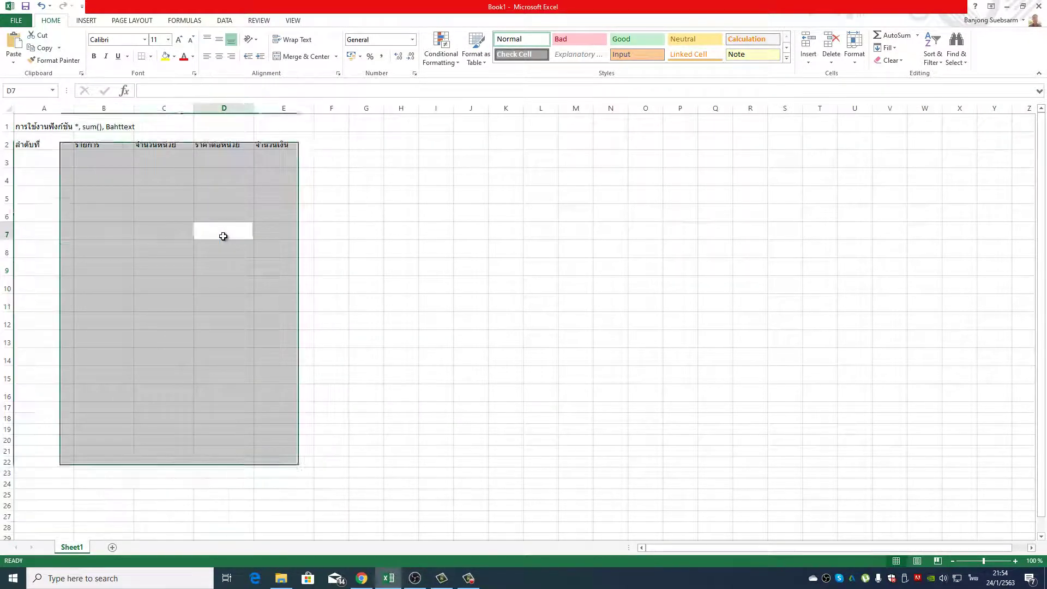
Merge and centre the title across A1:E1, middle-aligned and bold.
left_click_drag(58, 128, 283, 126)
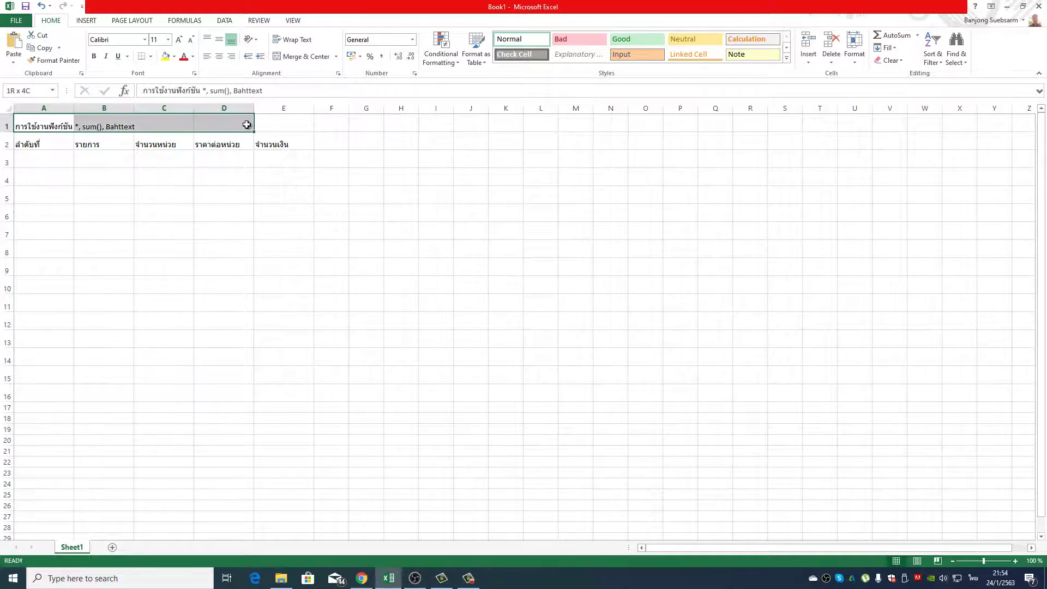
left_click(302, 57)
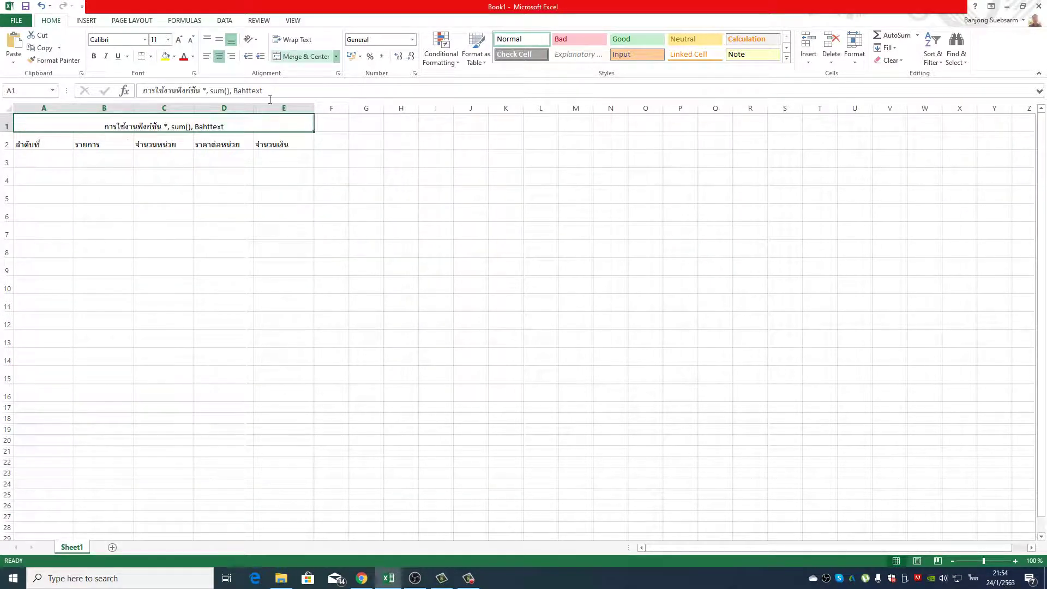
left_click(218, 39)
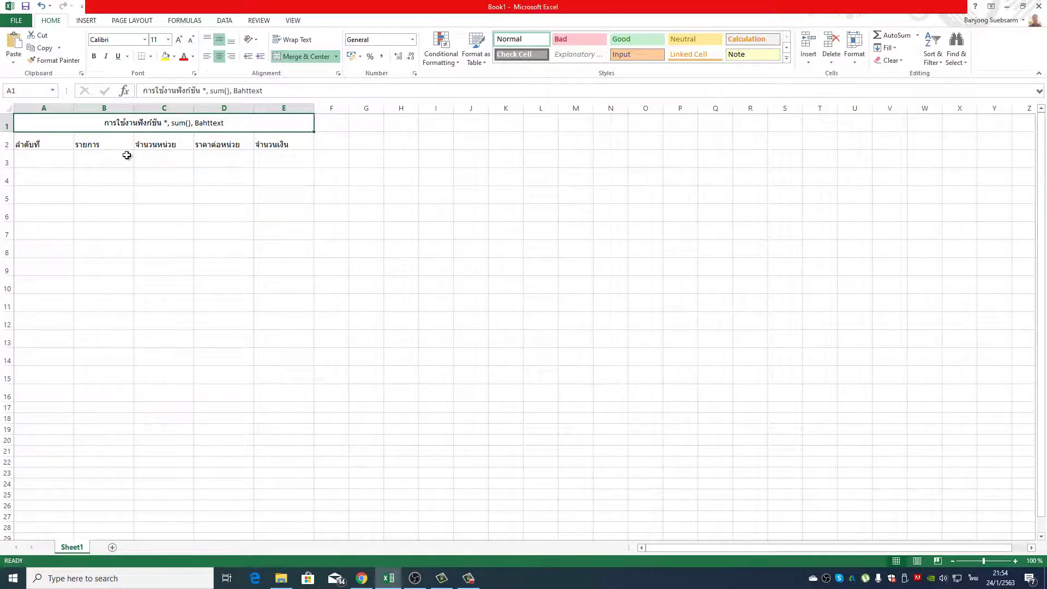
left_click(94, 56)
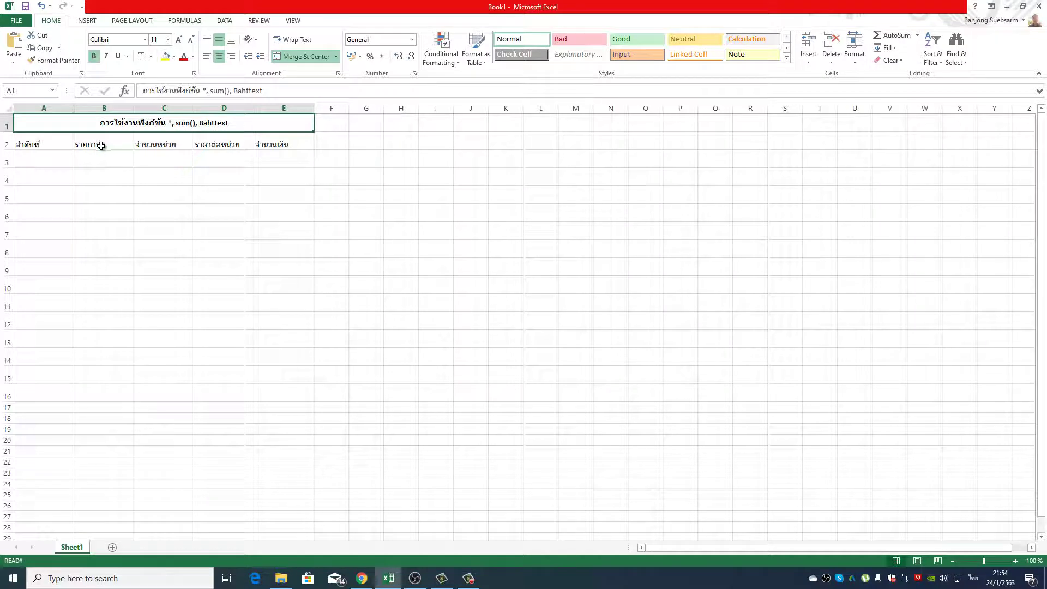
Centre the A2:E2 headers horizontally and vertically, then select A3.
left_click(51, 144)
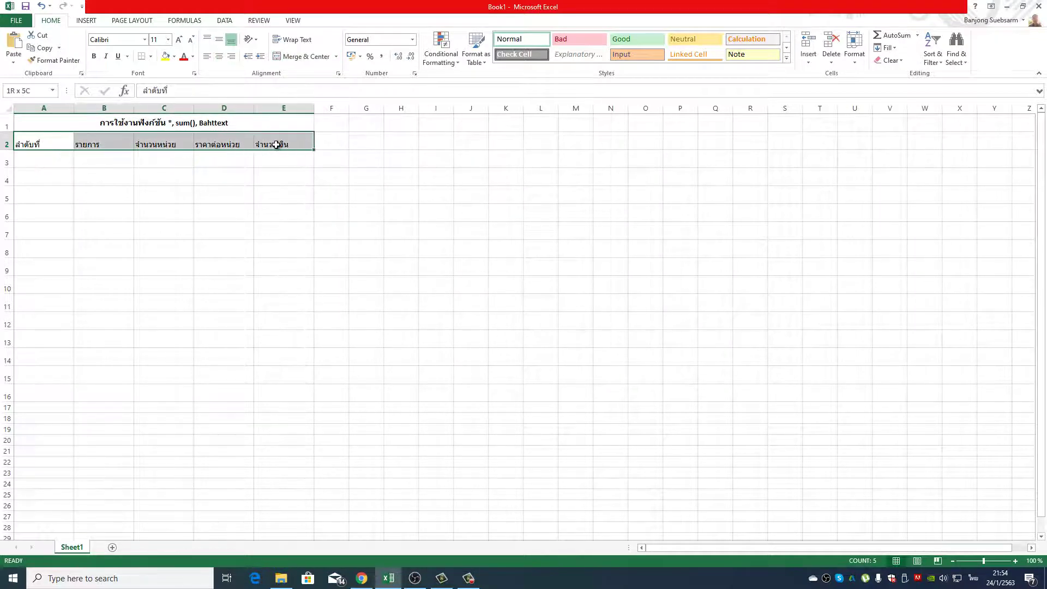
left_click_drag(51, 144, 276, 144)
left_click(219, 57)
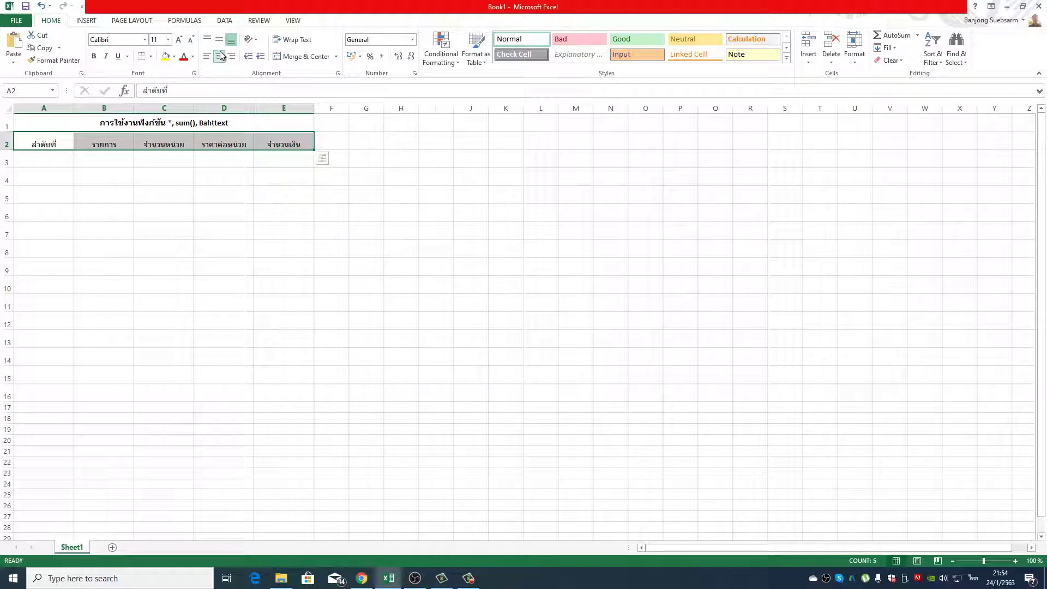
left_click(219, 38)
left_click(185, 177)
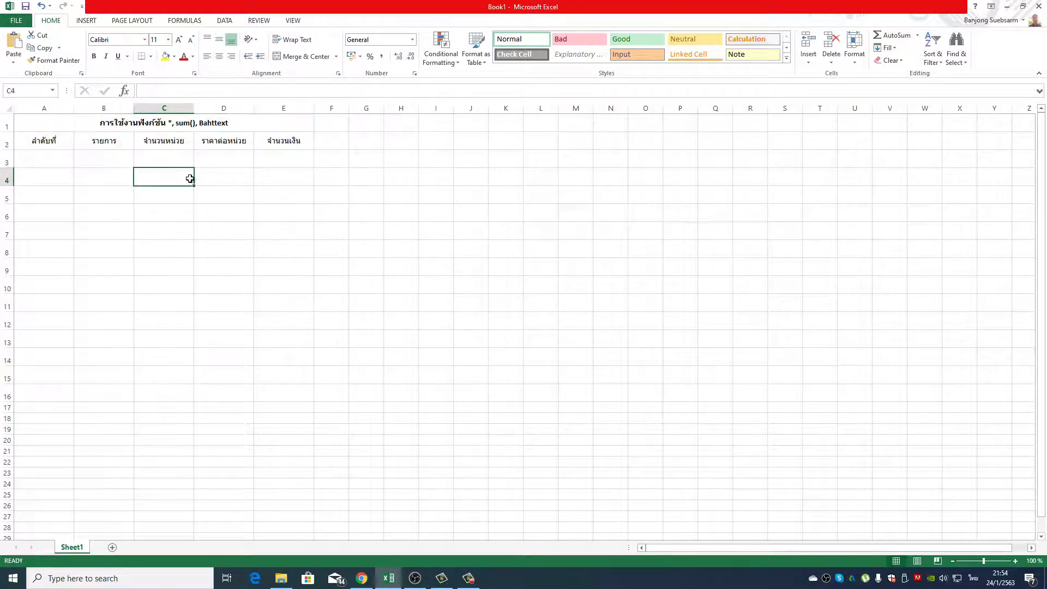
left_click(57, 159)
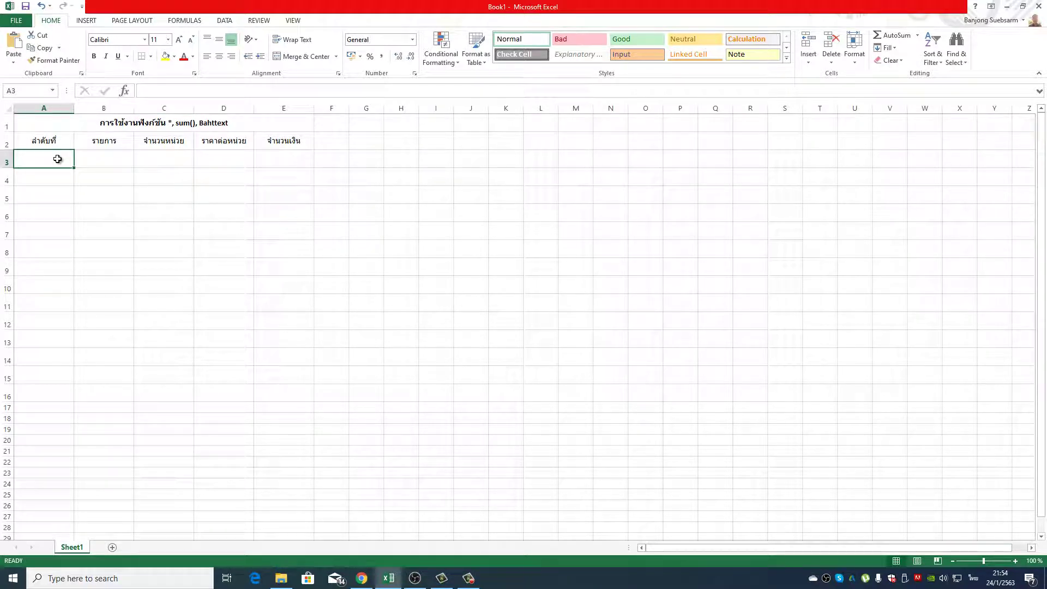
Set column F to a width of 15.
right_click(331, 110)
left_click(365, 239)
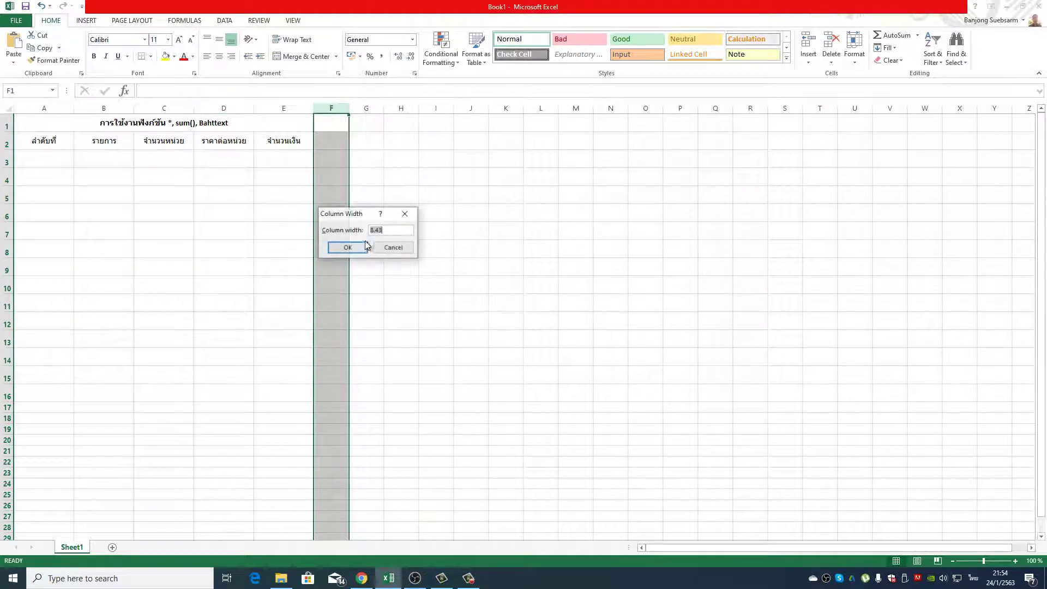
type("1")
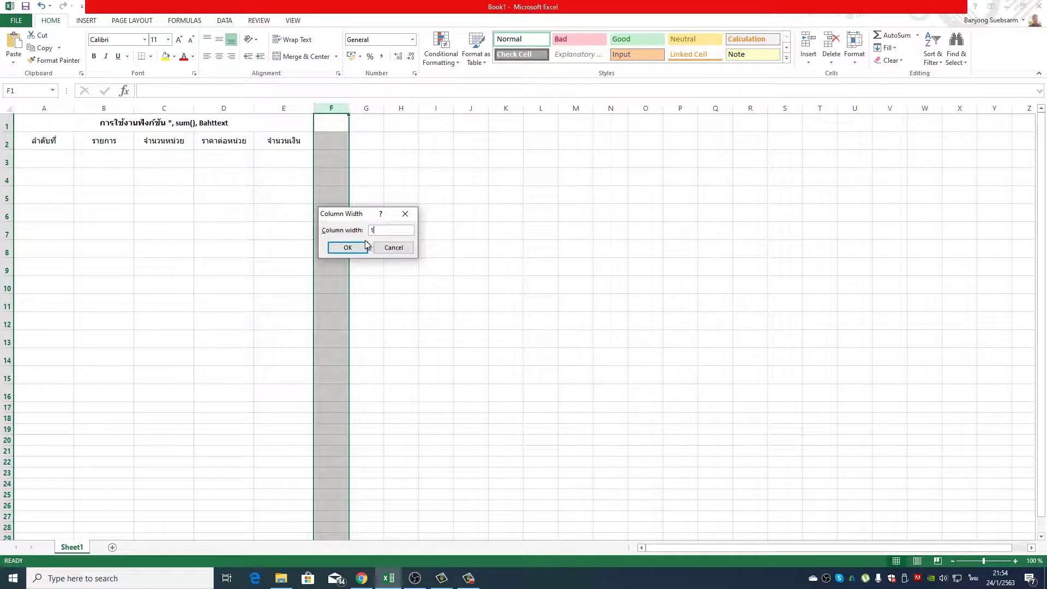
type("5")
left_click(362, 247)
Fill row 3 with 1, กระดาษ A4, quantity 2 and unit price 120.
left_click(65, 158)
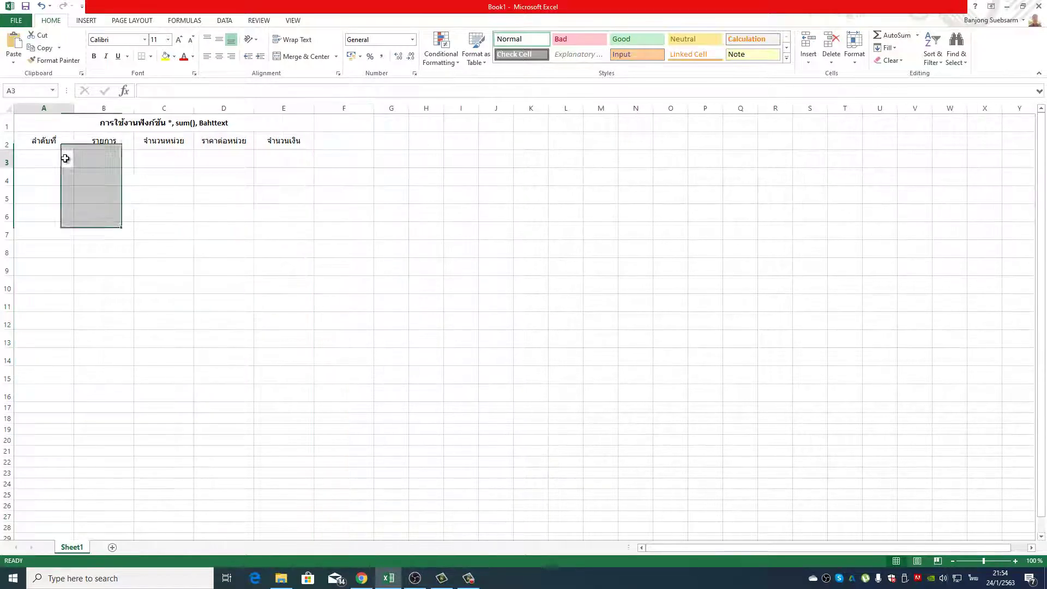
type("1")
key("Tab")
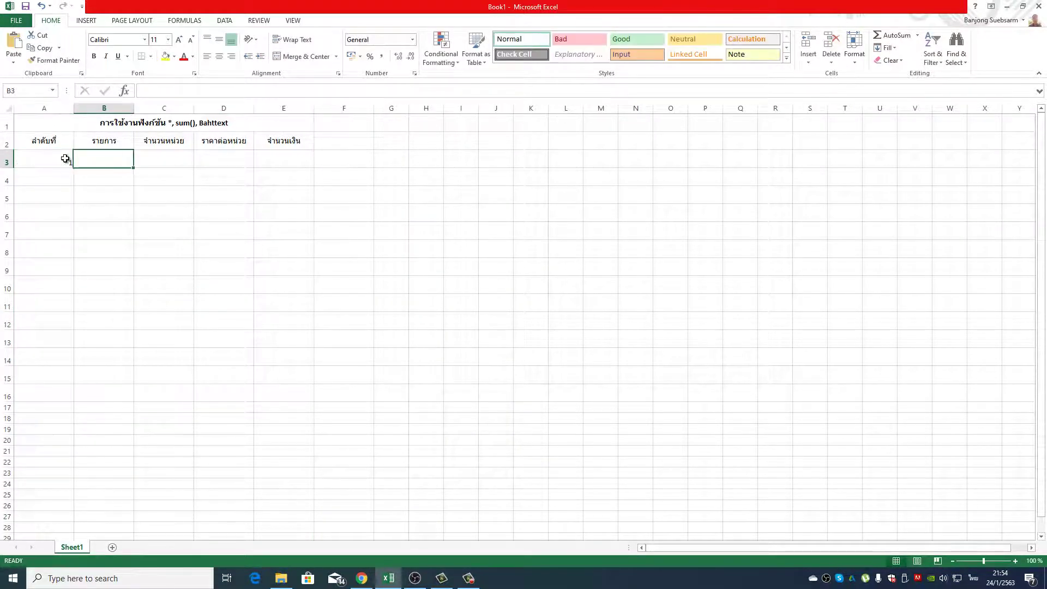
type("ก")
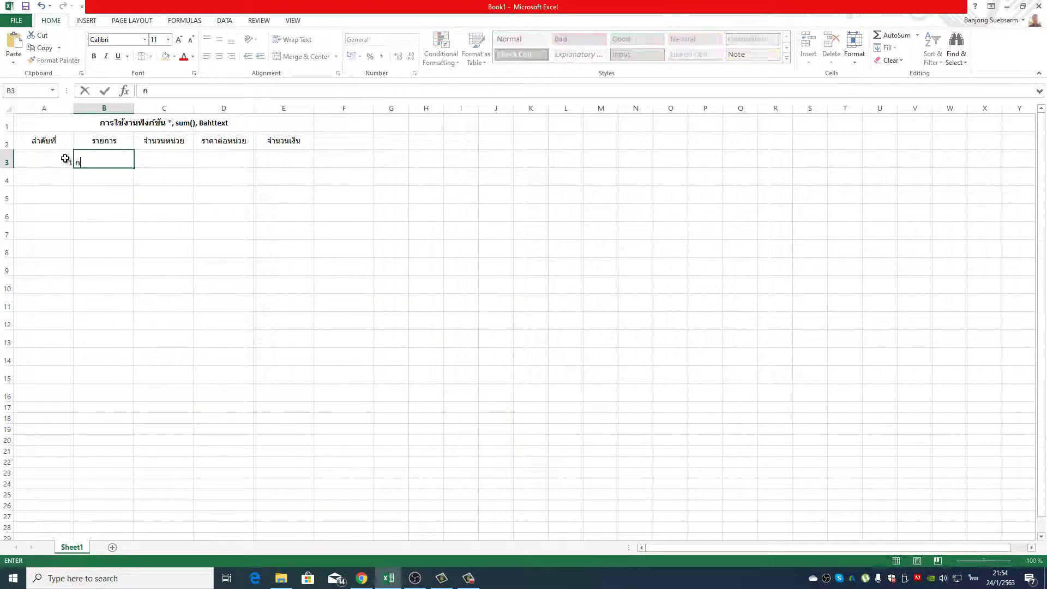
type("ระด")
type("าษ")
key("grave")
type(" A4")
key("Tab")
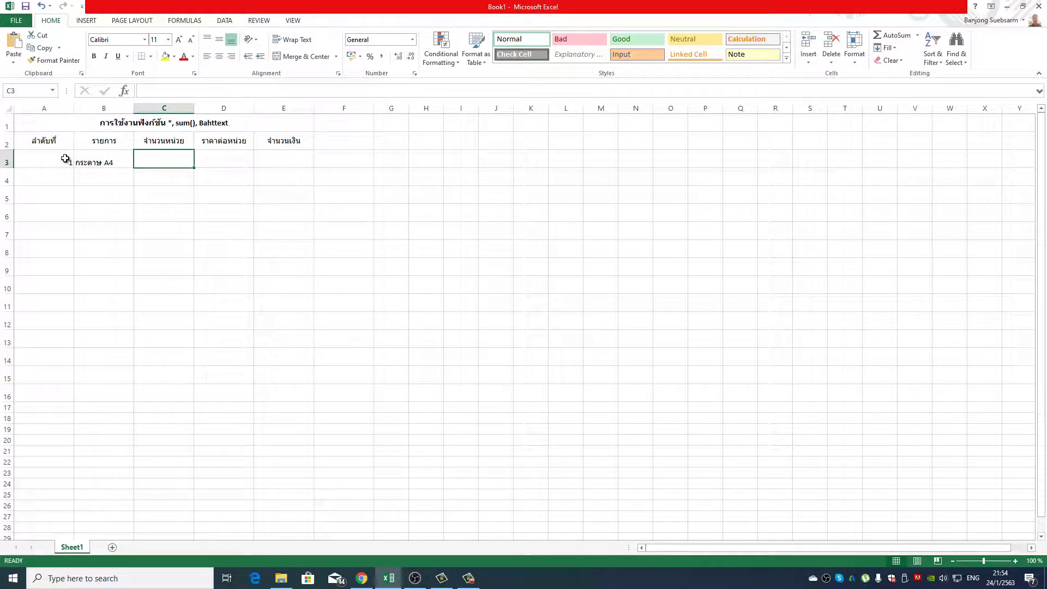
type("2")
key("Tab")
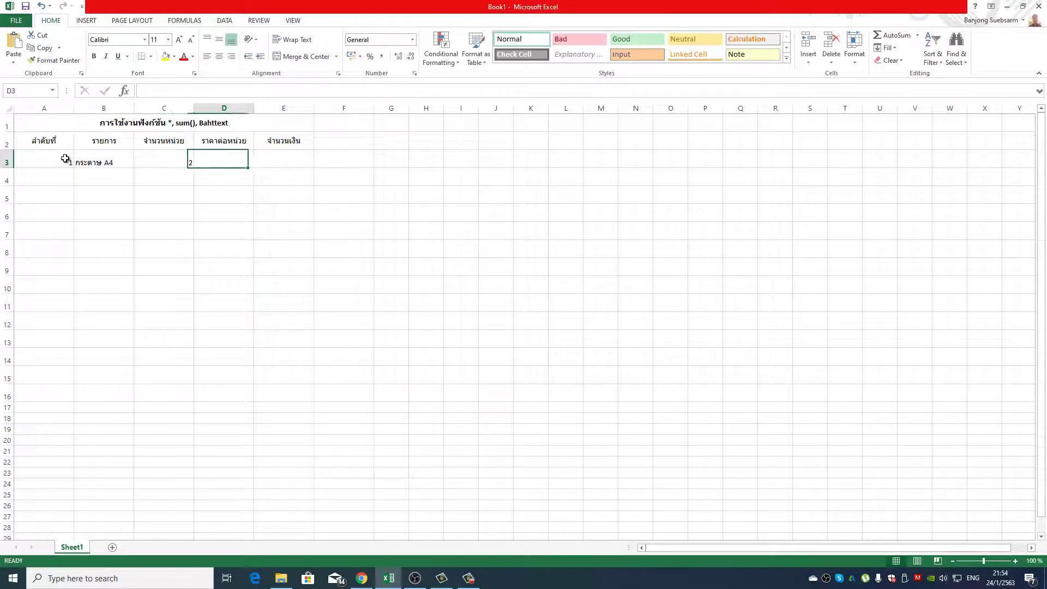
type("120")
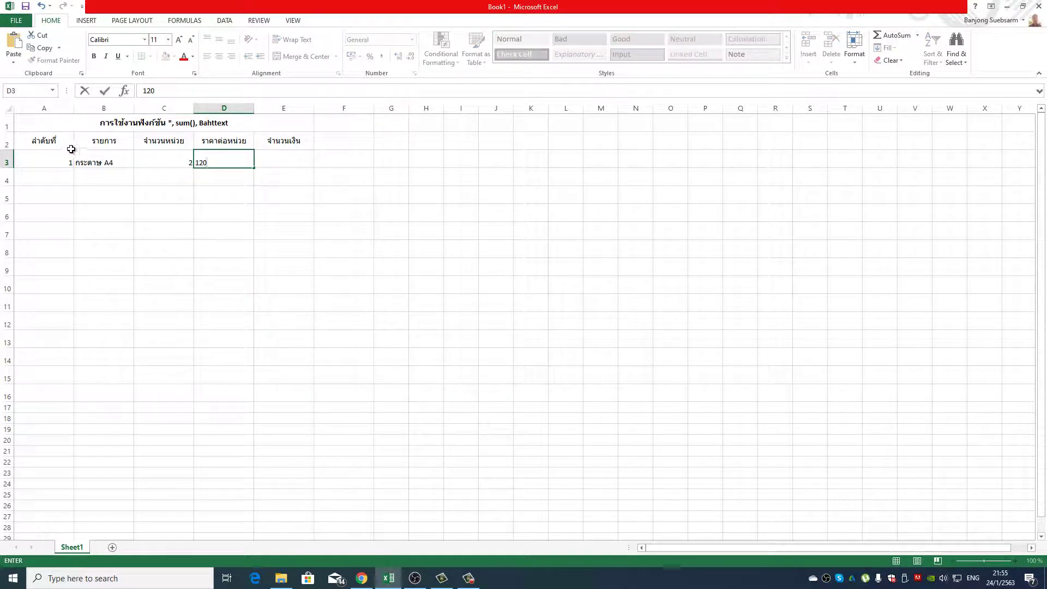
left_click(293, 162)
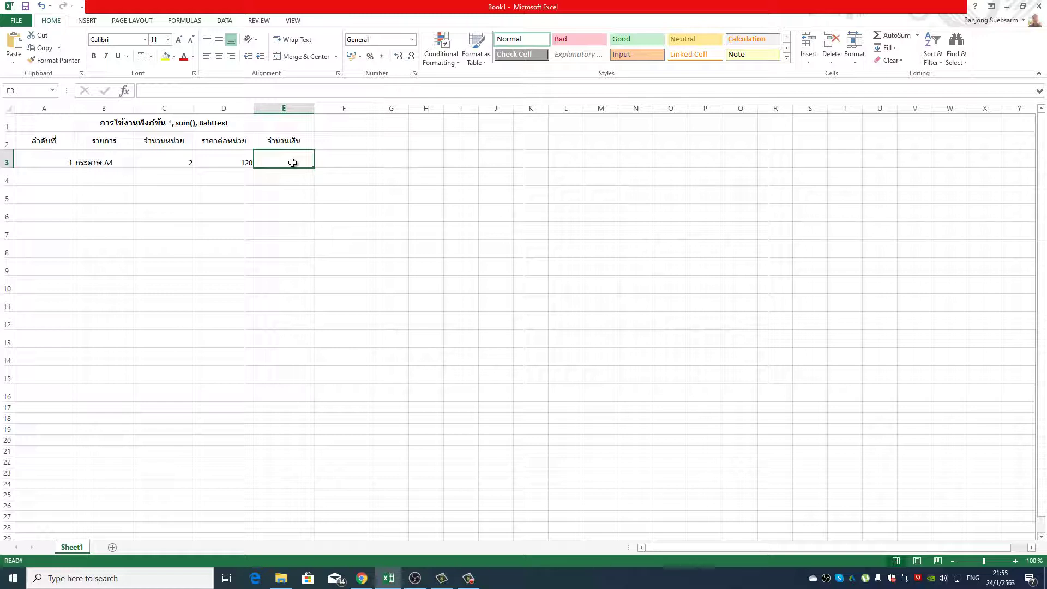
Enter the formula =C3*D3 in E3 so it shows 240.
type("=")
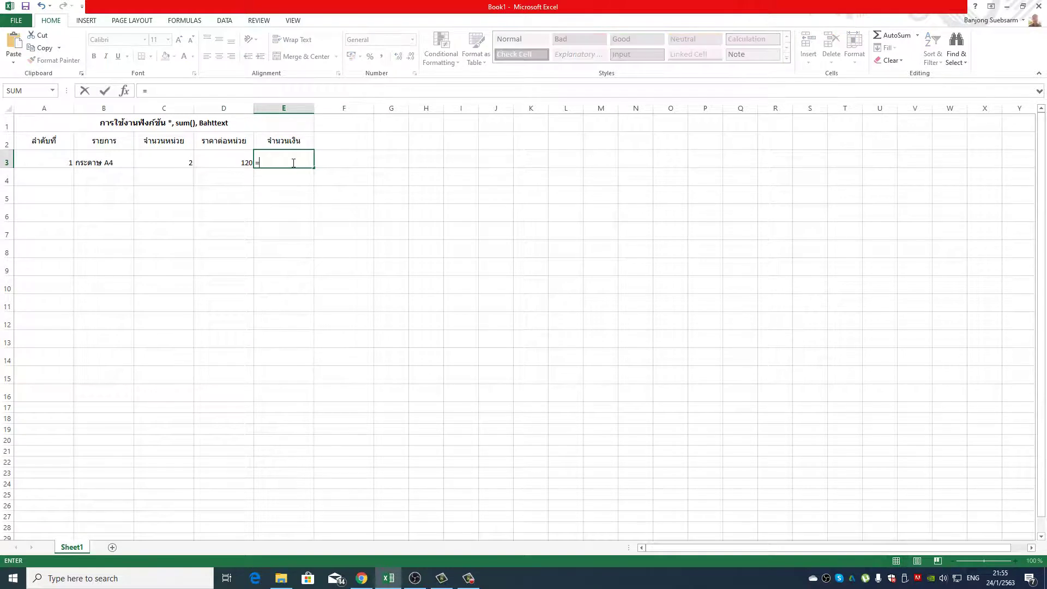
left_click(185, 162)
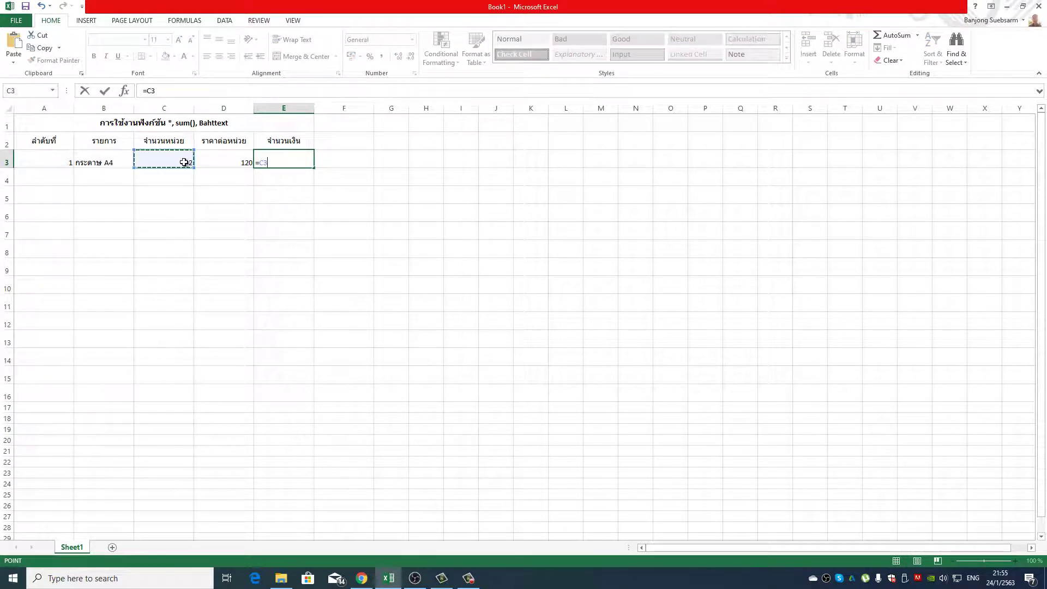
type("*")
left_click(215, 161)
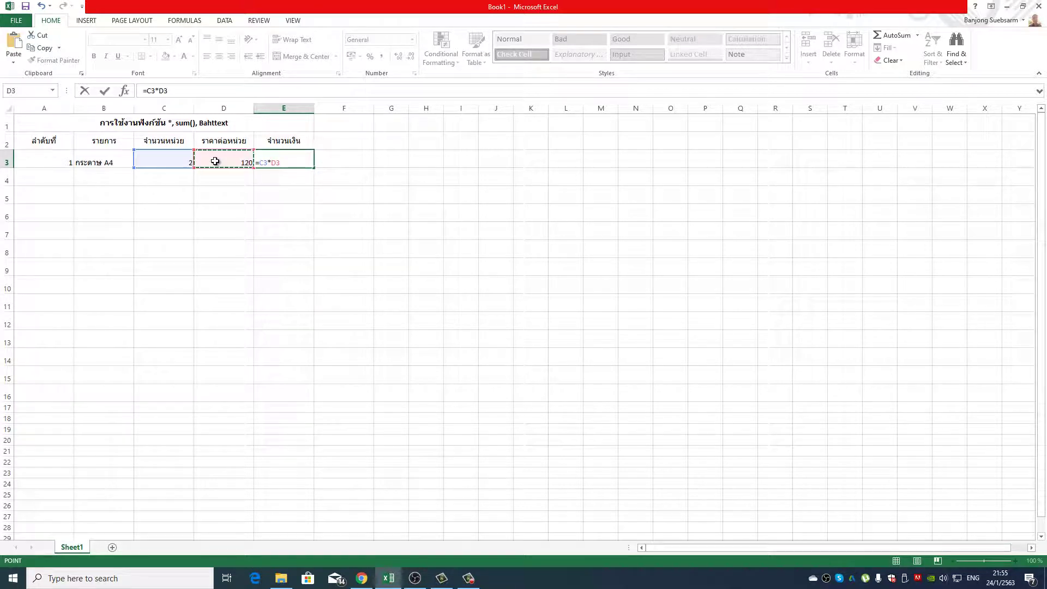
key("Return")
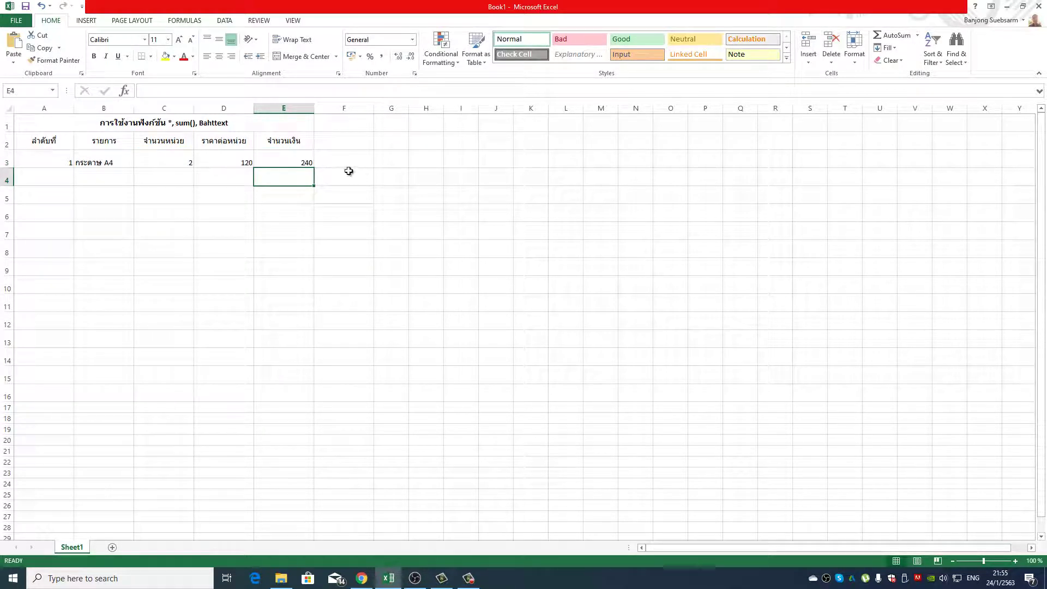
left_click(346, 160)
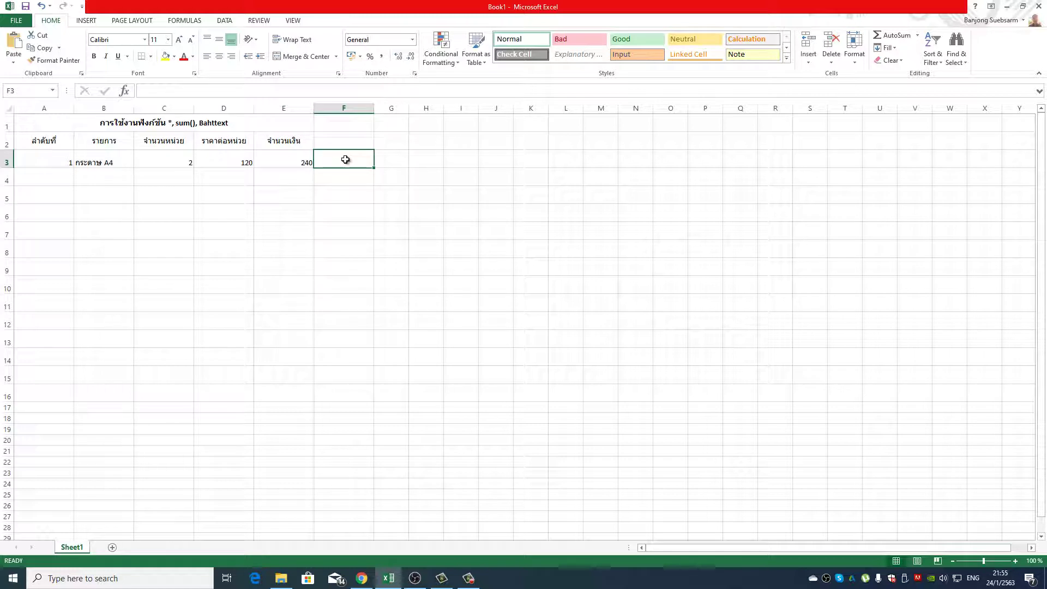
Type the note 'ฟังก์ชัน *' into F3, fixing the mistyped characters along the way.
type("=")
key("BackSpace")
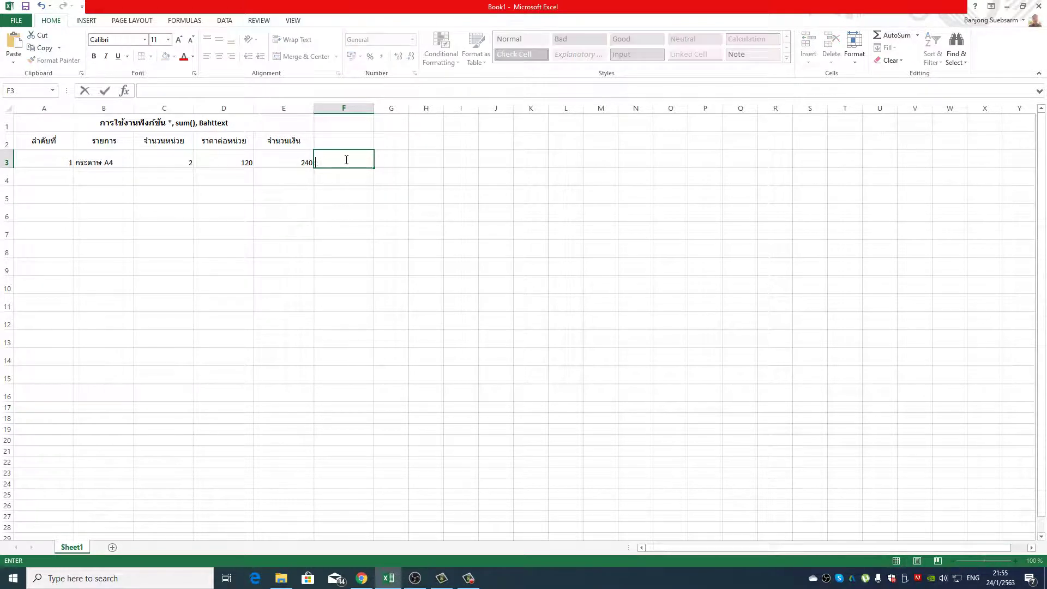
key("grave")
type("กา")
key("BackSpace")
key("BackSpace")
key("BackSpace")
type("ฟ")
type("ังก์")
type("ชัน")
type(" ๕")
key("BackSpace")
key("grave")
type("*")
left_click(341, 188)
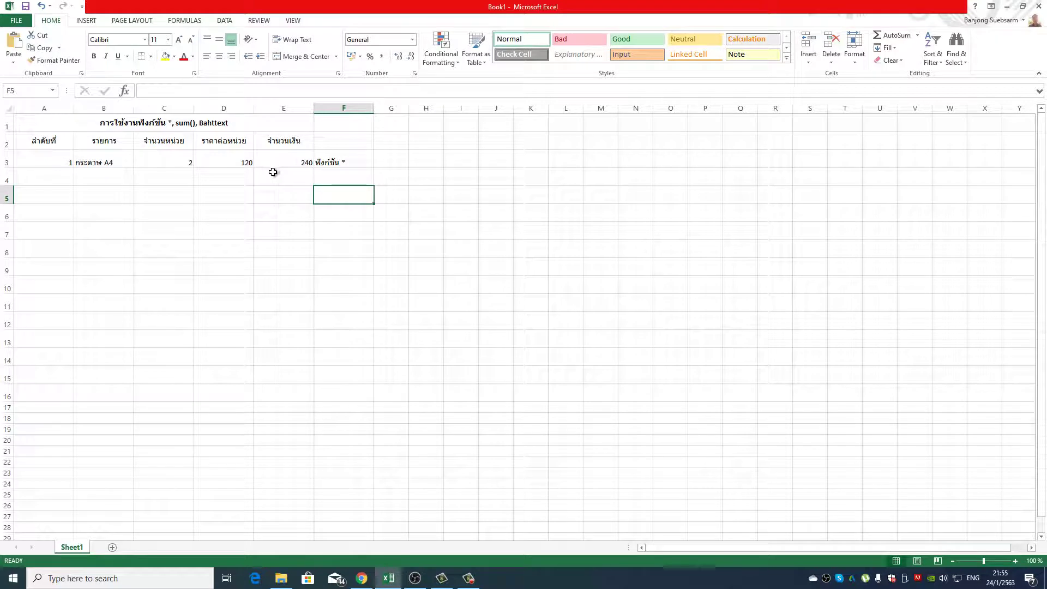
Fill row 4 with 2, ปากกา, quantity 5 and unit price 10.
left_click(66, 177)
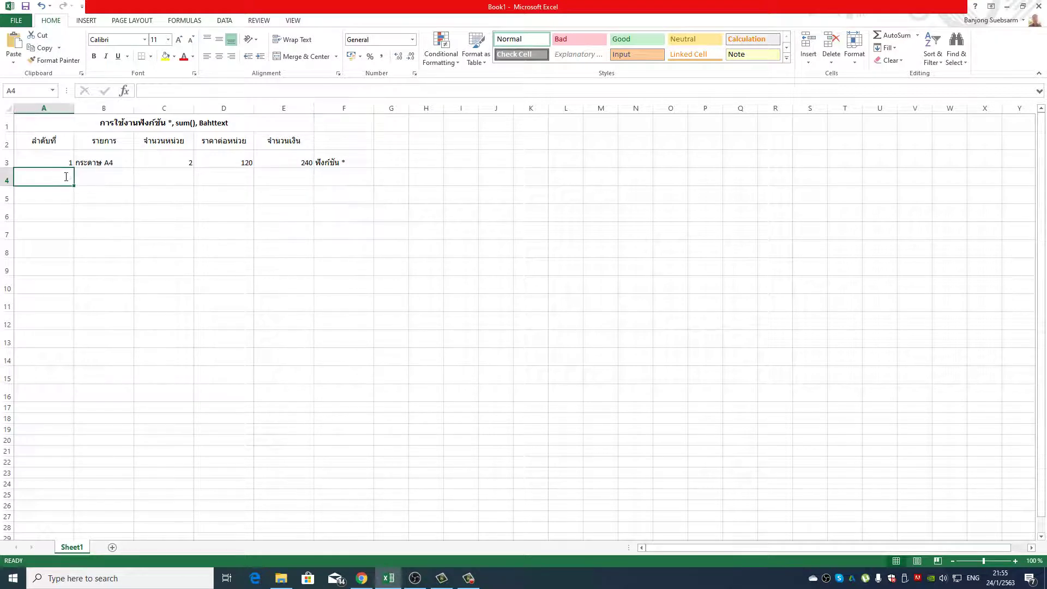
type("2")
left_click(102, 179)
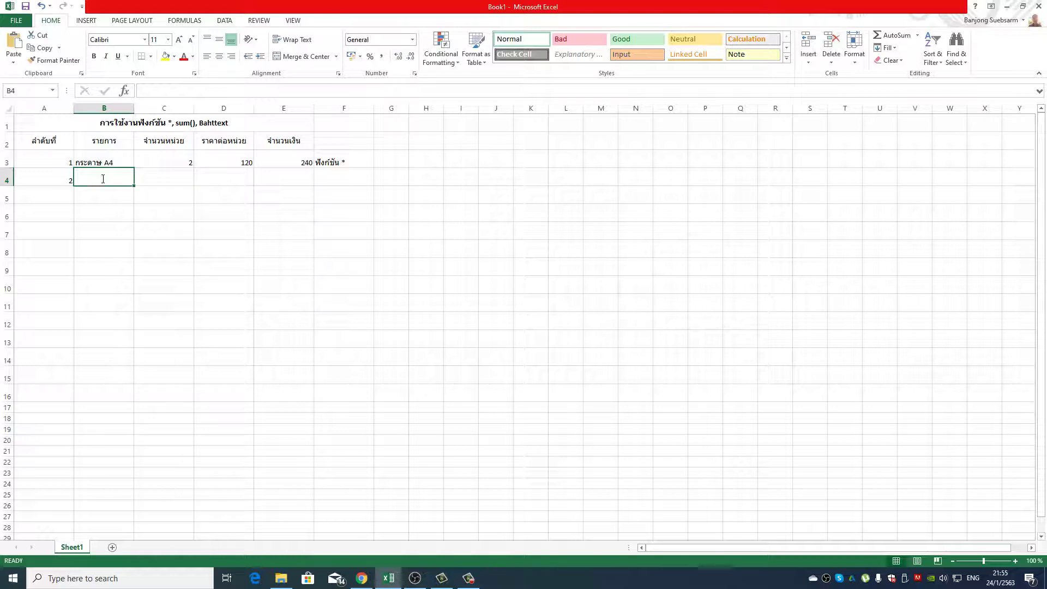
type("x")
key("BackSpace")
key("BackSpace")
key("BackSpace")
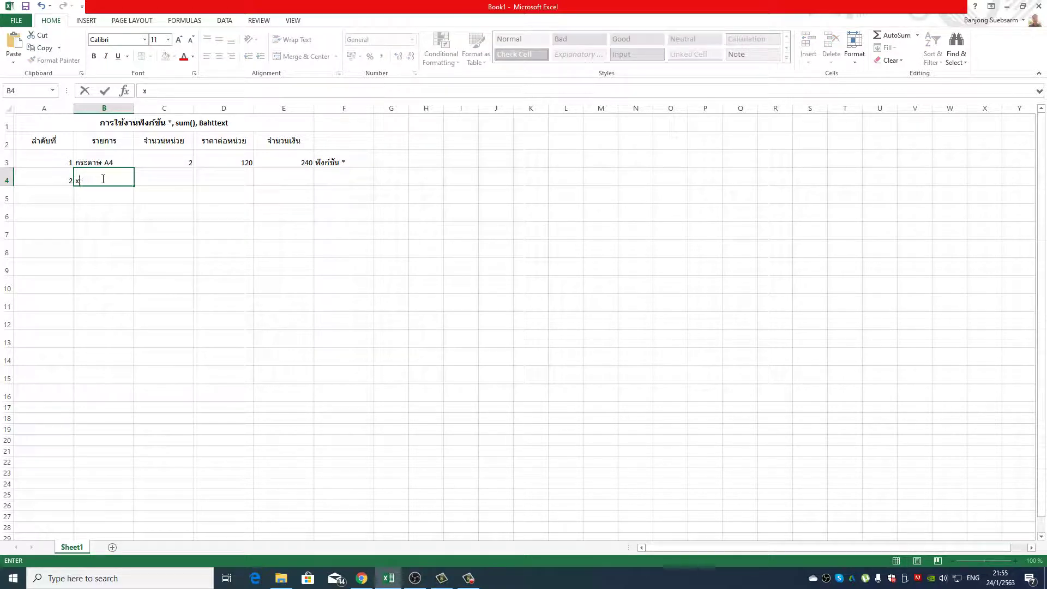
key("grave")
type("ปากก")
type("า")
key("Tab")
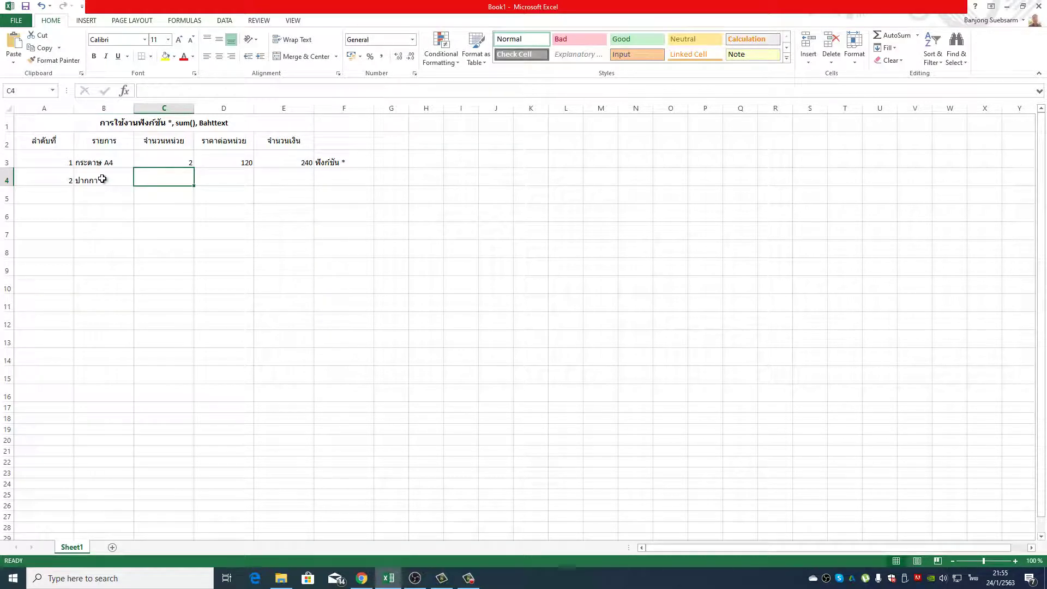
type("5")
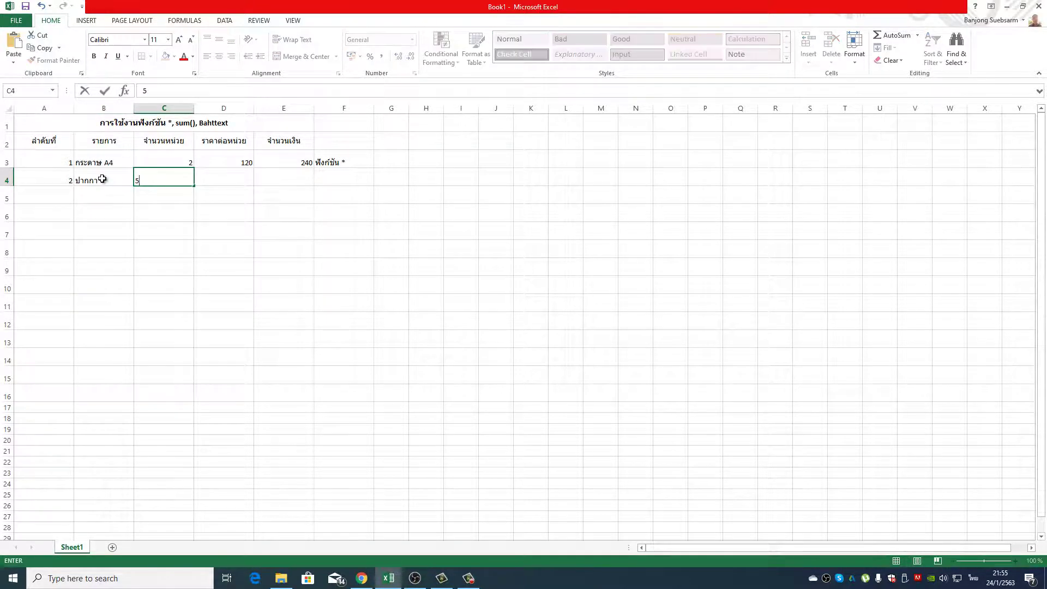
key("Tab")
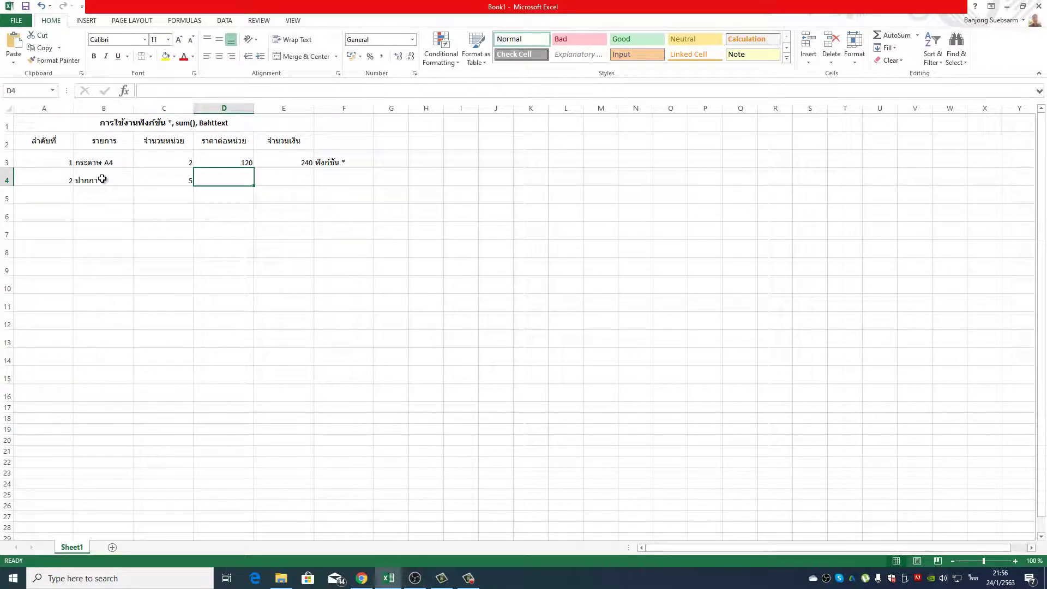
type("10")
key("Tab")
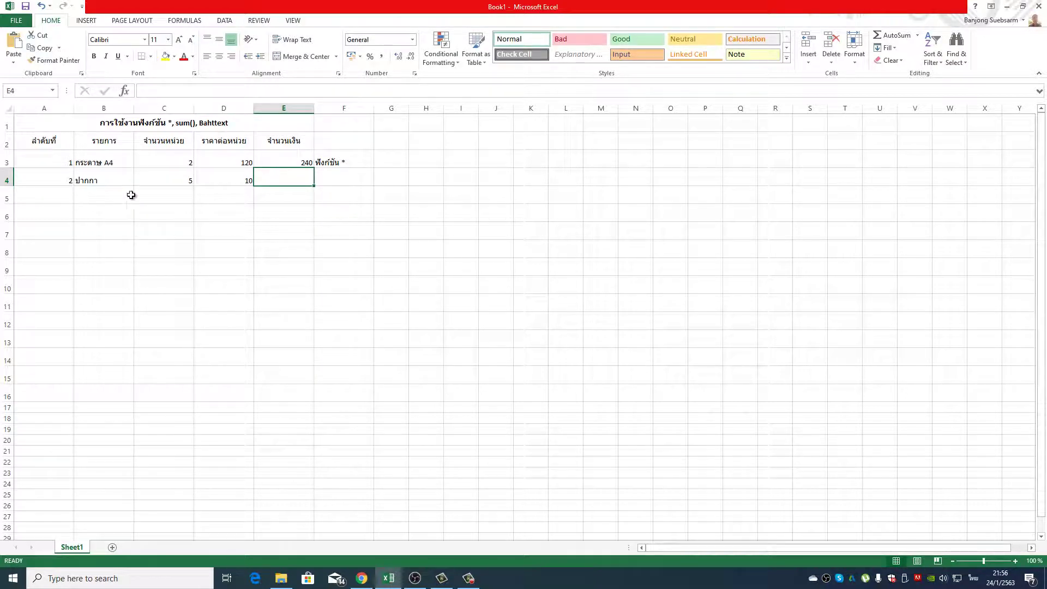
Copy the E3 amount formula down to E4 so it shows 50.
left_click(290, 166)
left_click_drag(313, 175, 313, 183)
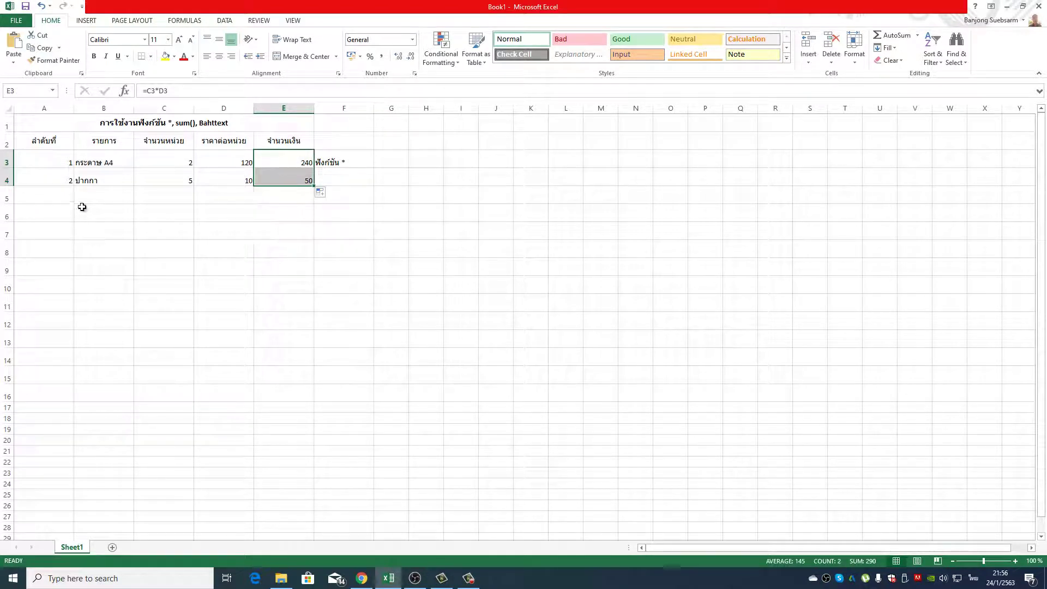
left_click(66, 197)
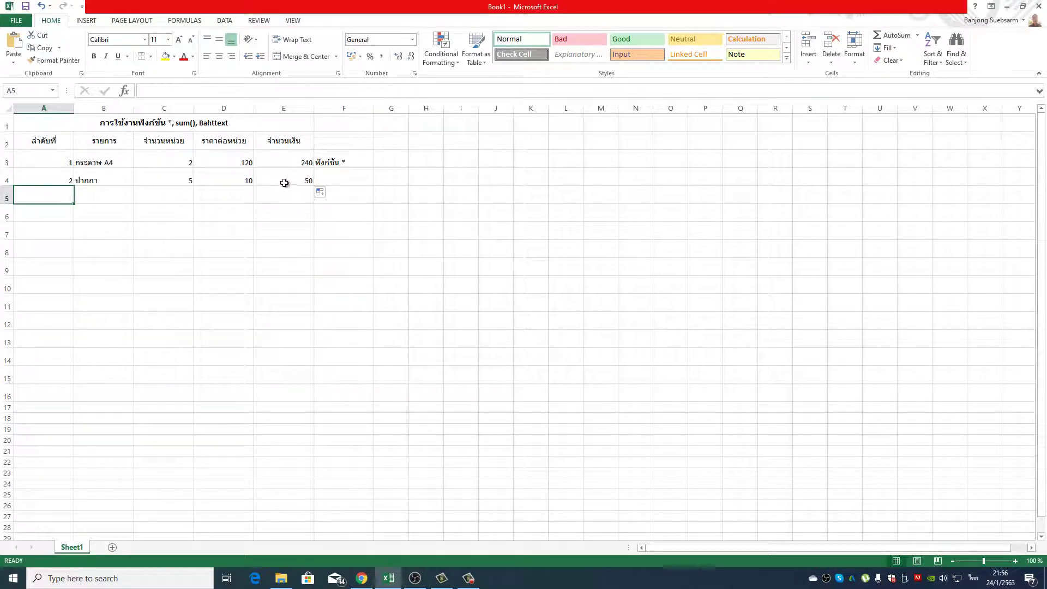
left_click(285, 180)
Fill row 5 with 3, ดินสอ, quantity 5 and unit price 5.
left_click(66, 198)
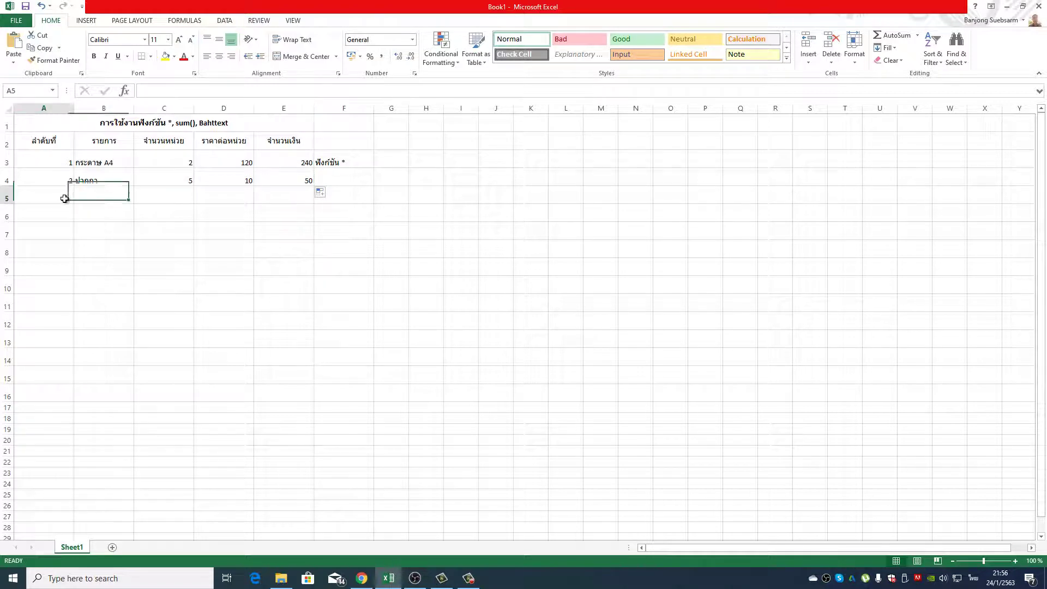
type("3")
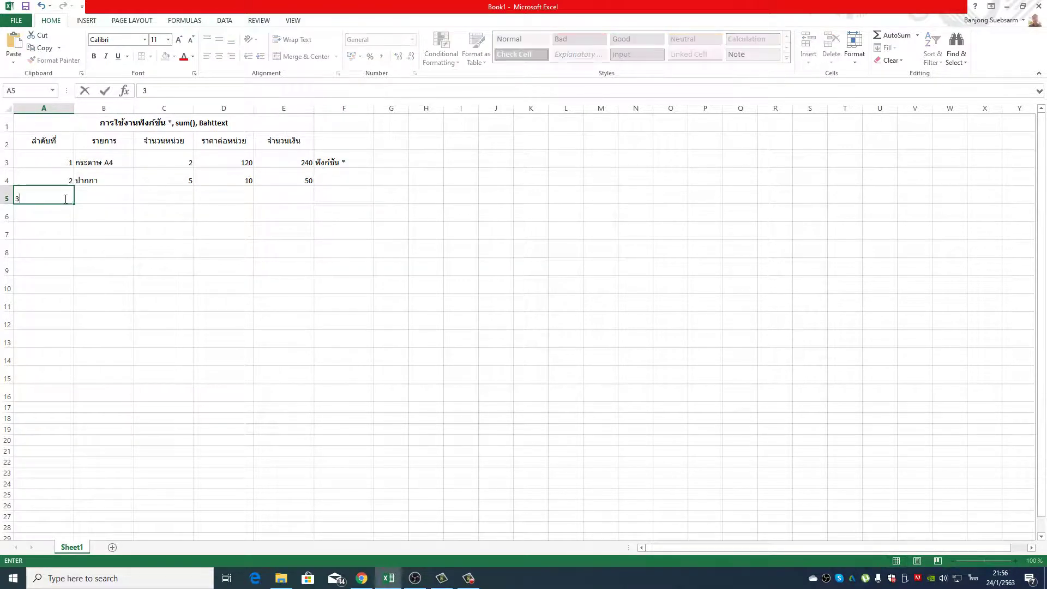
key("Tab")
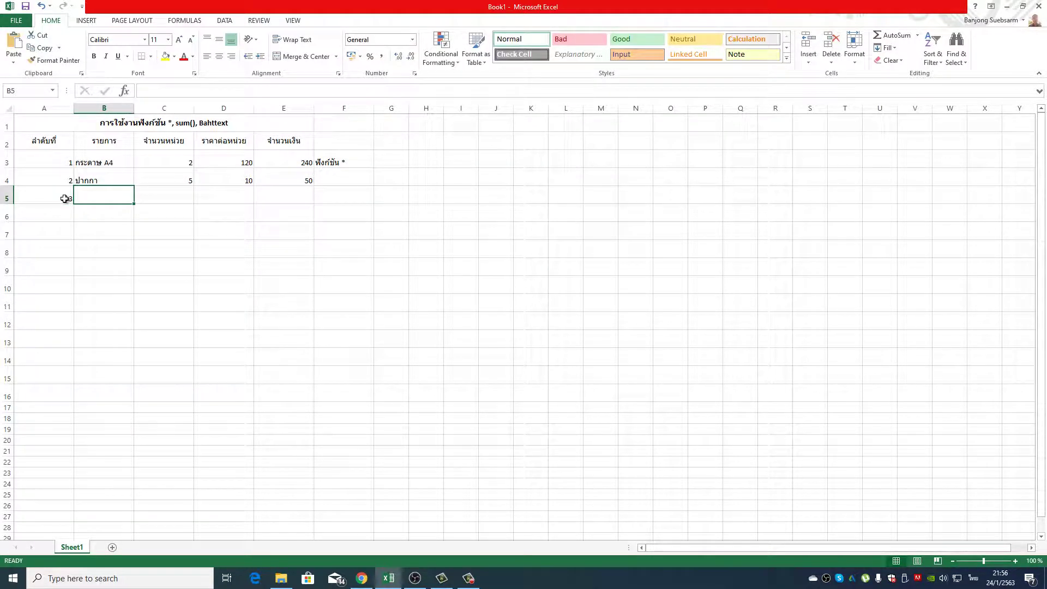
type("ดินส")
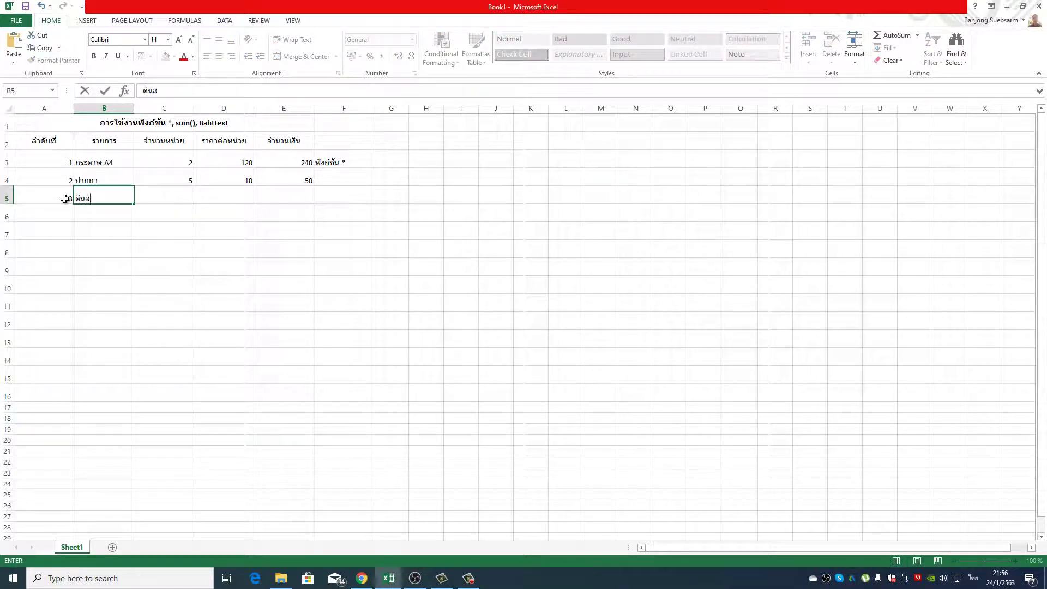
type("อ")
key("Tab")
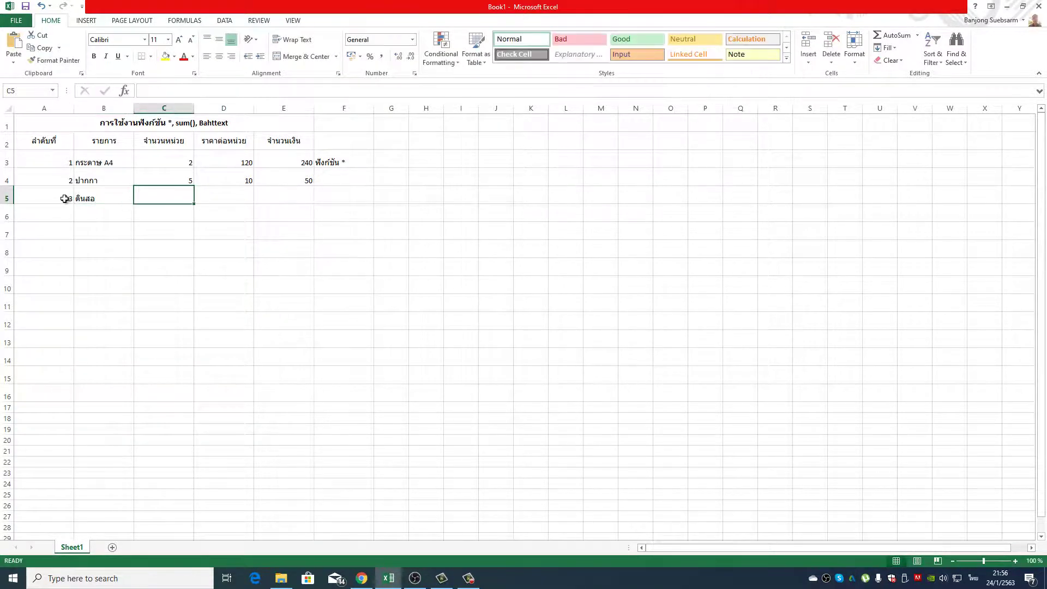
type("5")
key("Tab")
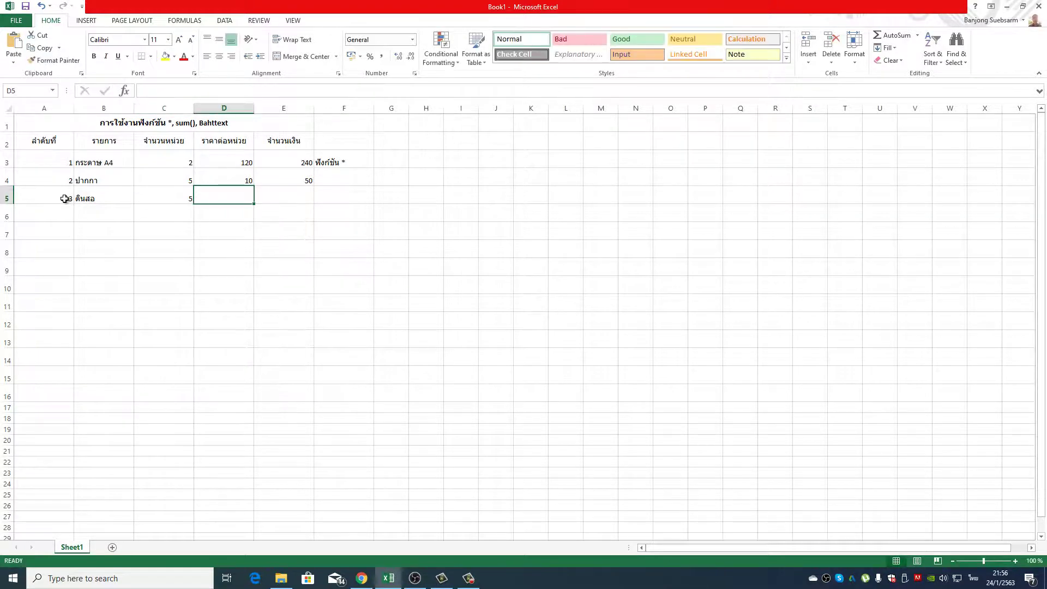
type("5")
key("Return")
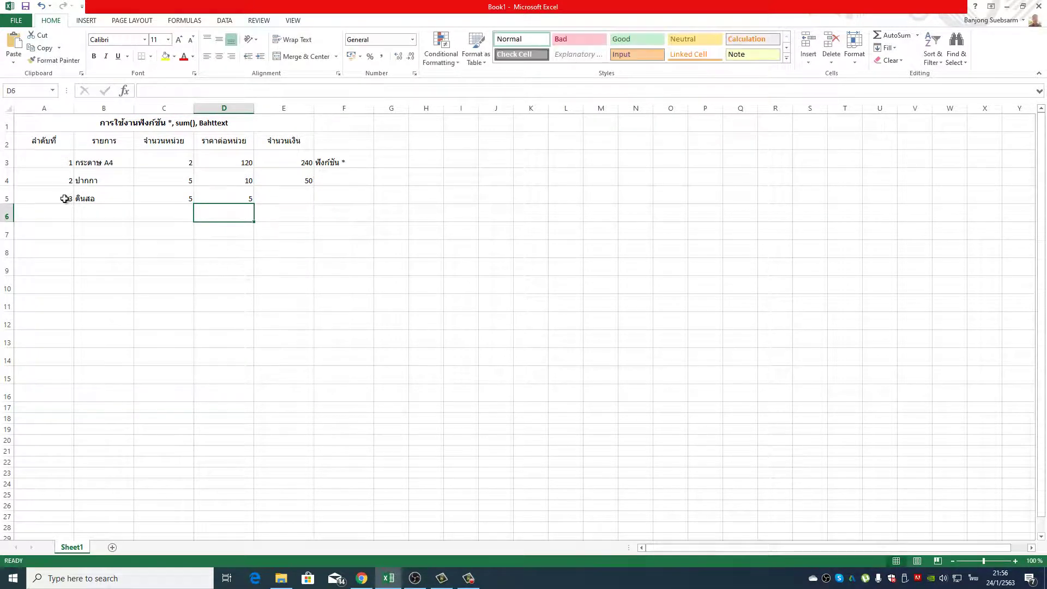
Fill row 6 with 4, ยางลบ, quantity 5 and unit price 5.
left_click(60, 216)
type("4")
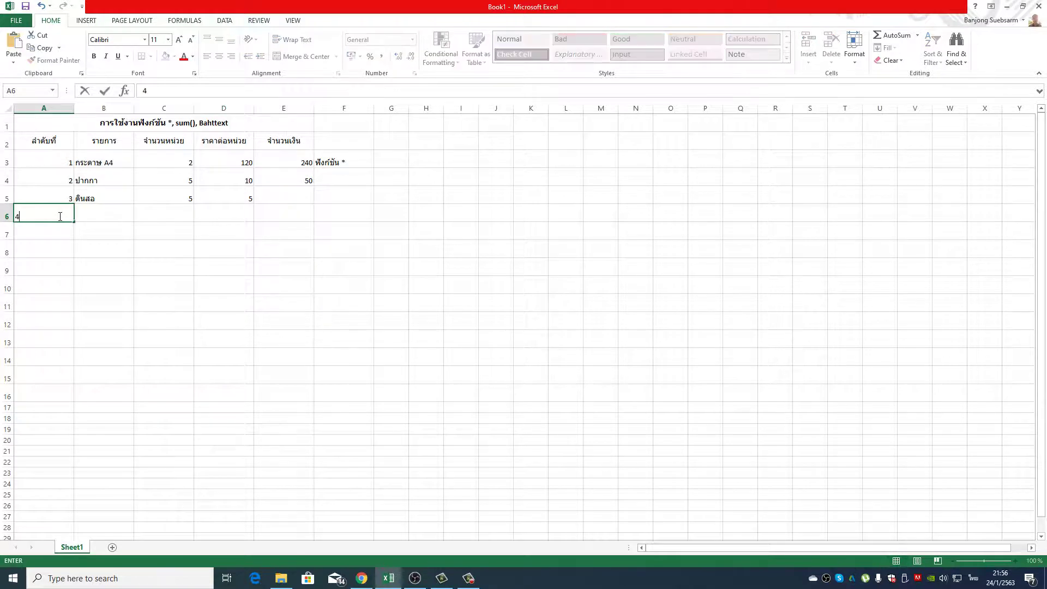
left_click(108, 211)
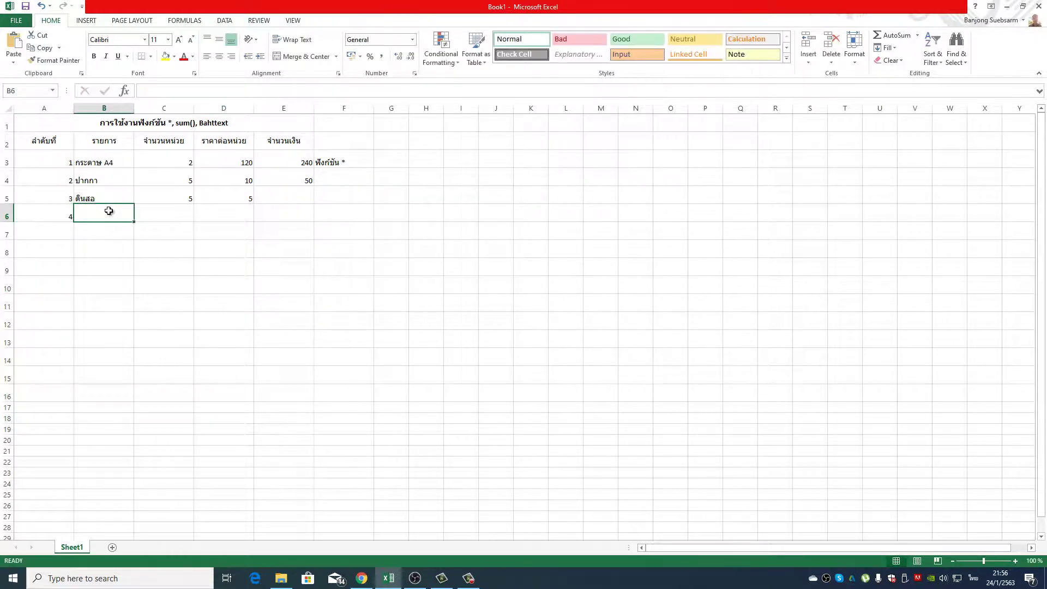
type("ย")
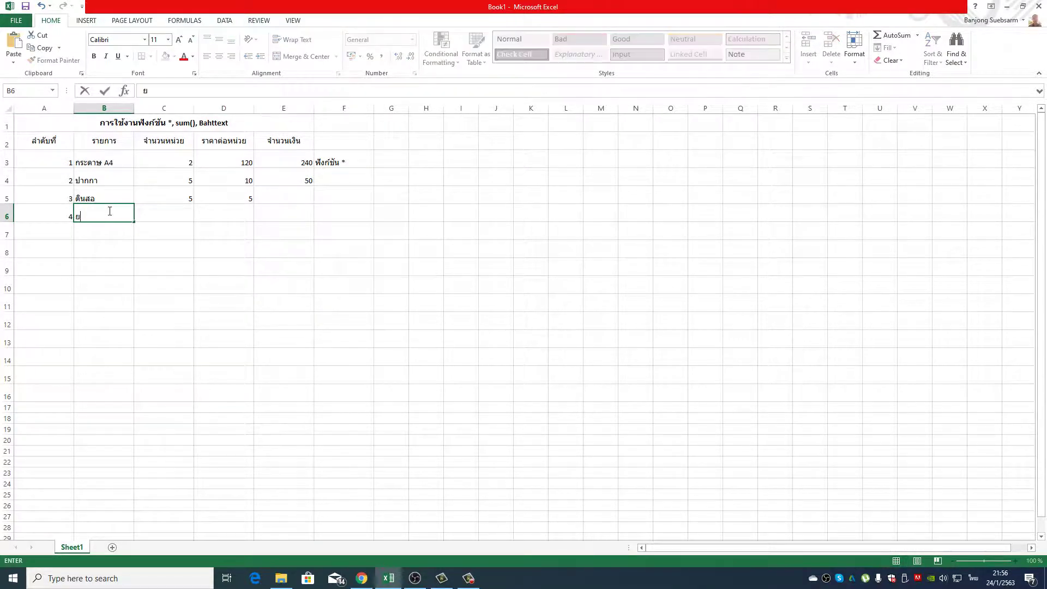
type("างลบ")
key("Tab")
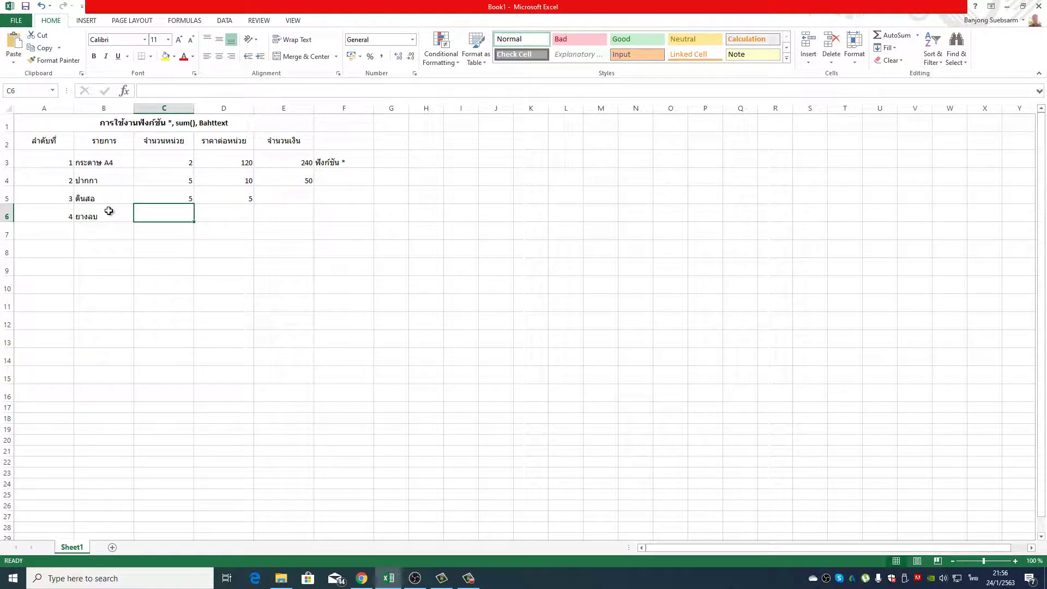
type("5")
key("Tab")
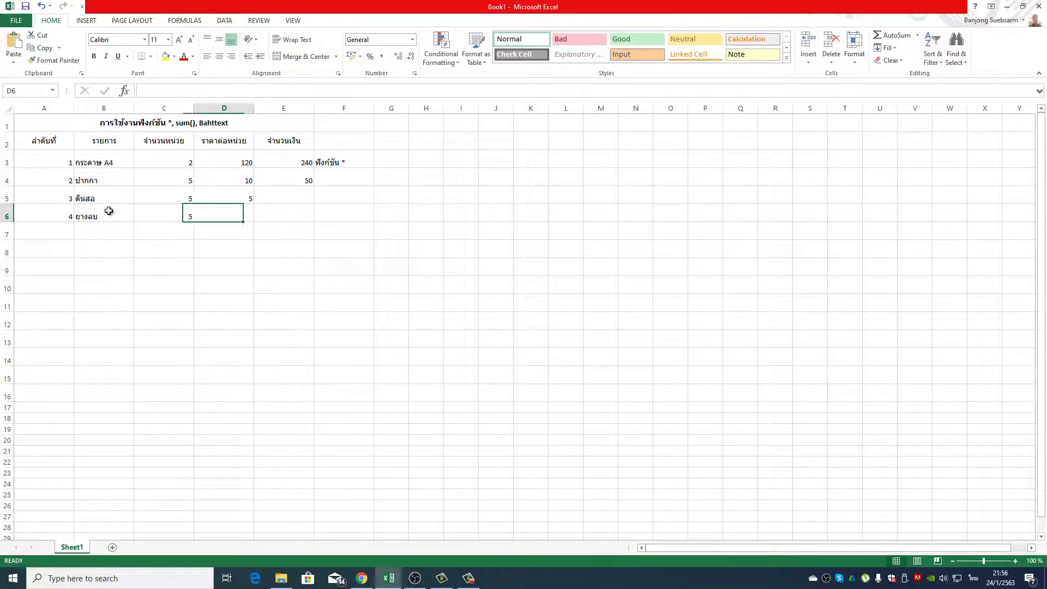
type("5")
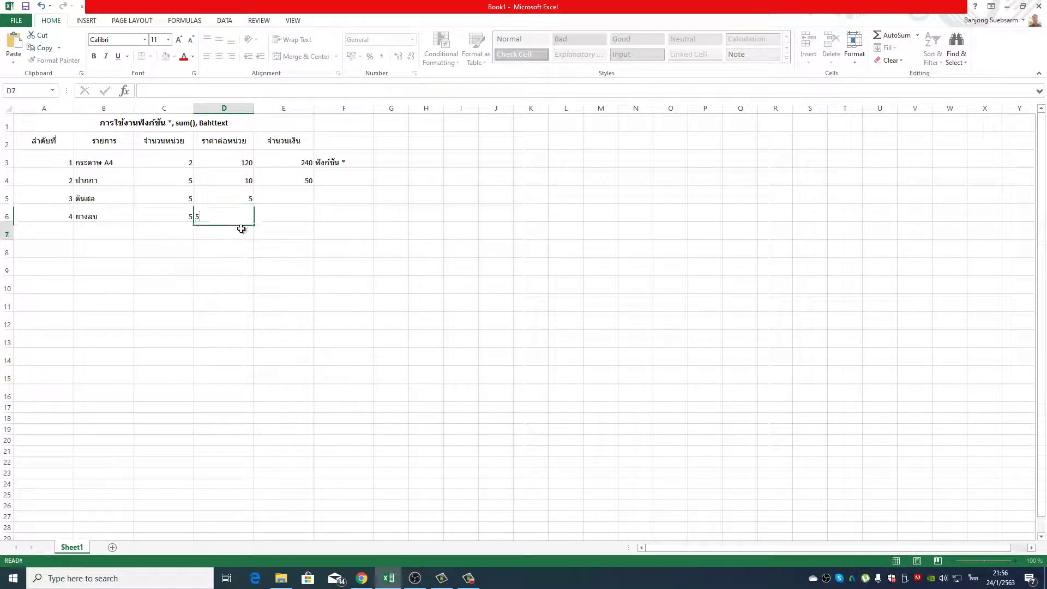
key("Return")
Copy the E4 amount formula down to E6 so E5 and E6 show 25.
left_click(308, 183)
left_click_drag(314, 187, 313, 221)
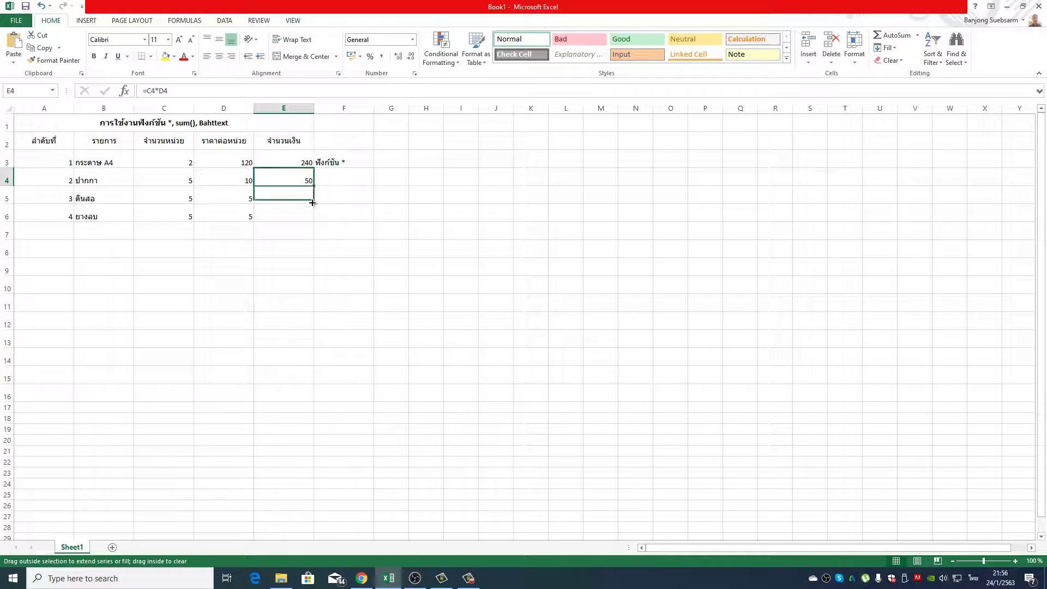
left_click(309, 230)
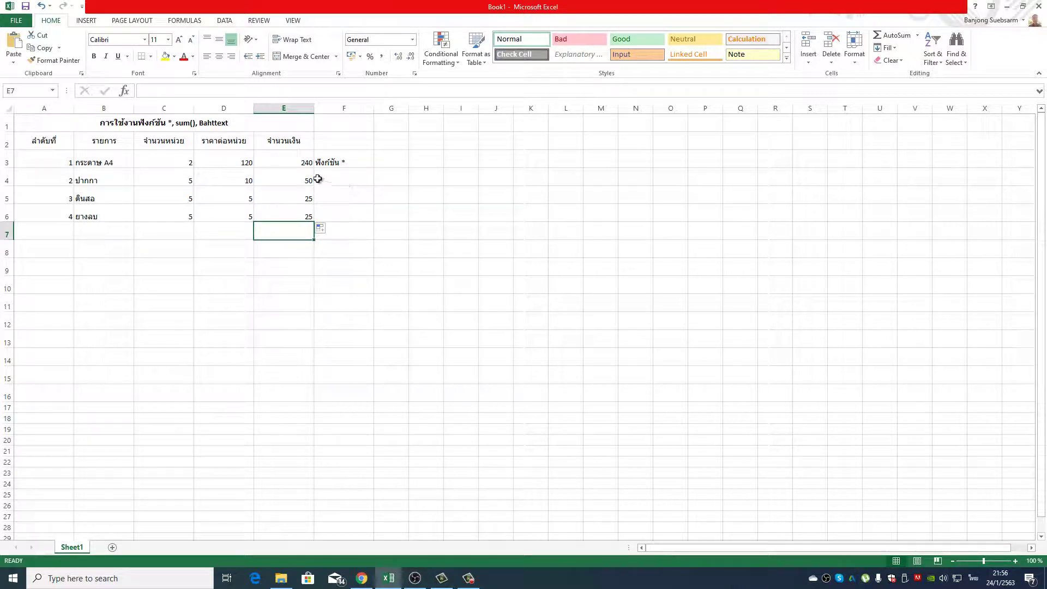
left_click(60, 232)
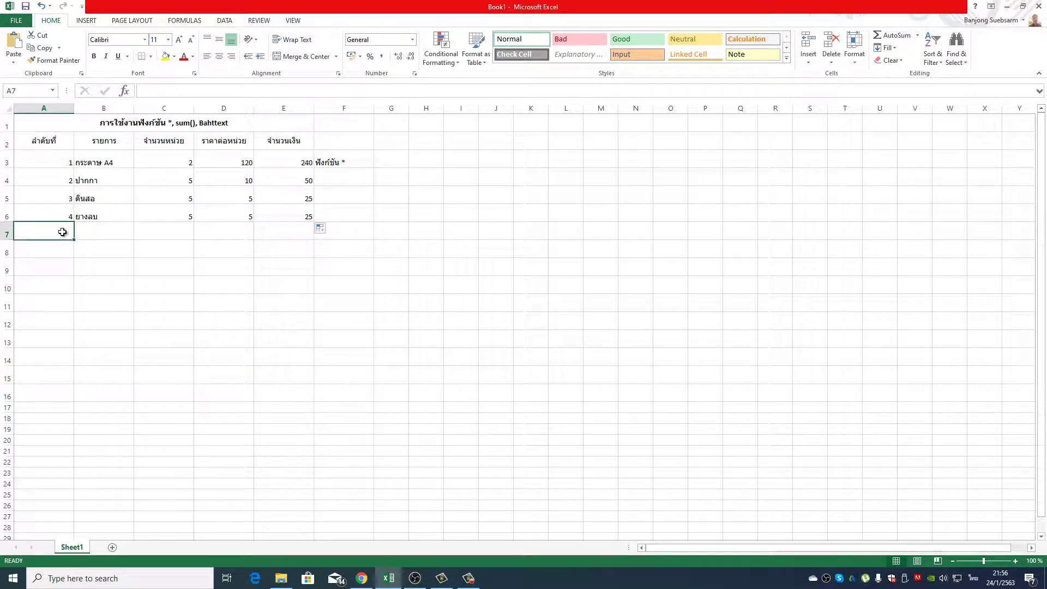
Merge A7:C7 and enter จำนวนเงินรวม in D7, centred horizontally and vertically.
left_click_drag(62, 232, 159, 232)
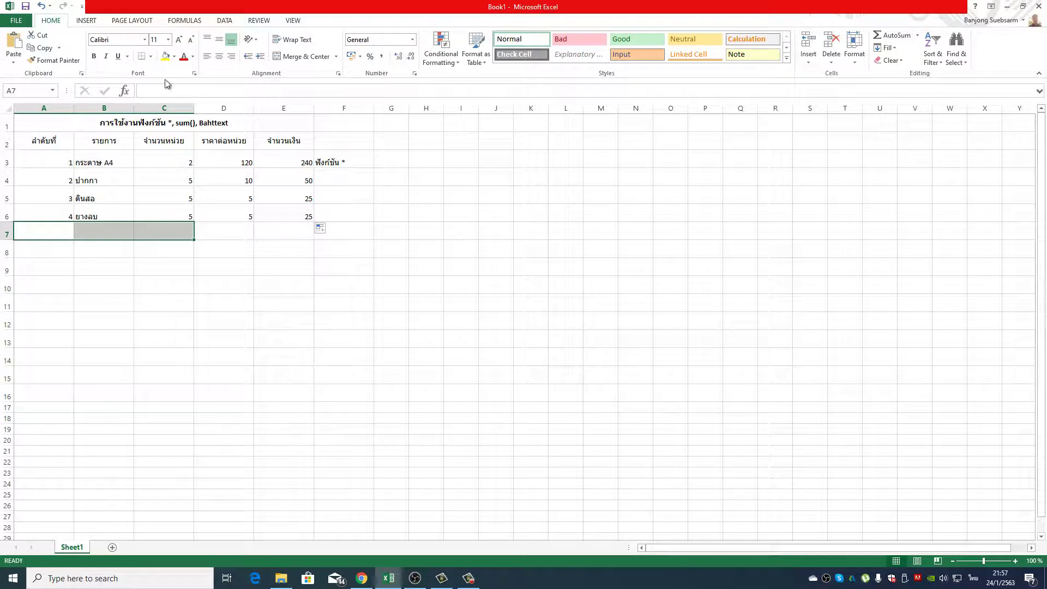
left_click(302, 56)
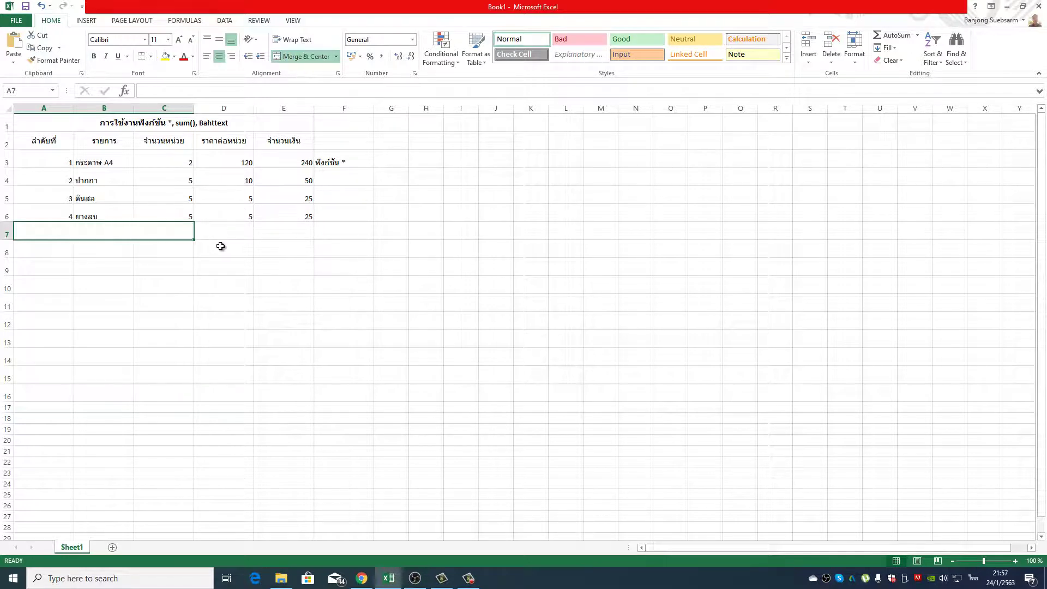
left_click(229, 230)
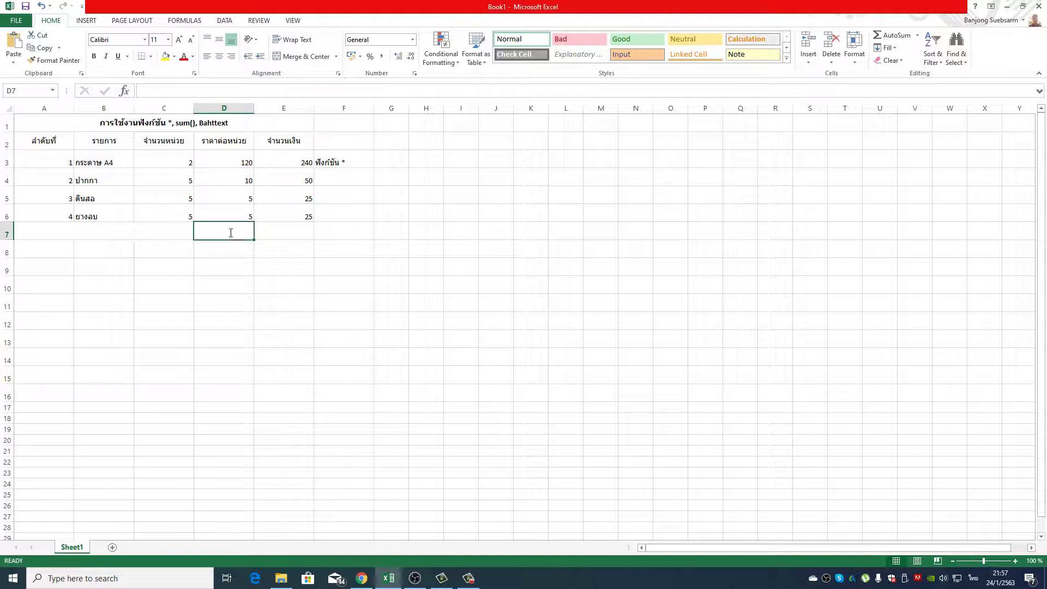
type("จำ")
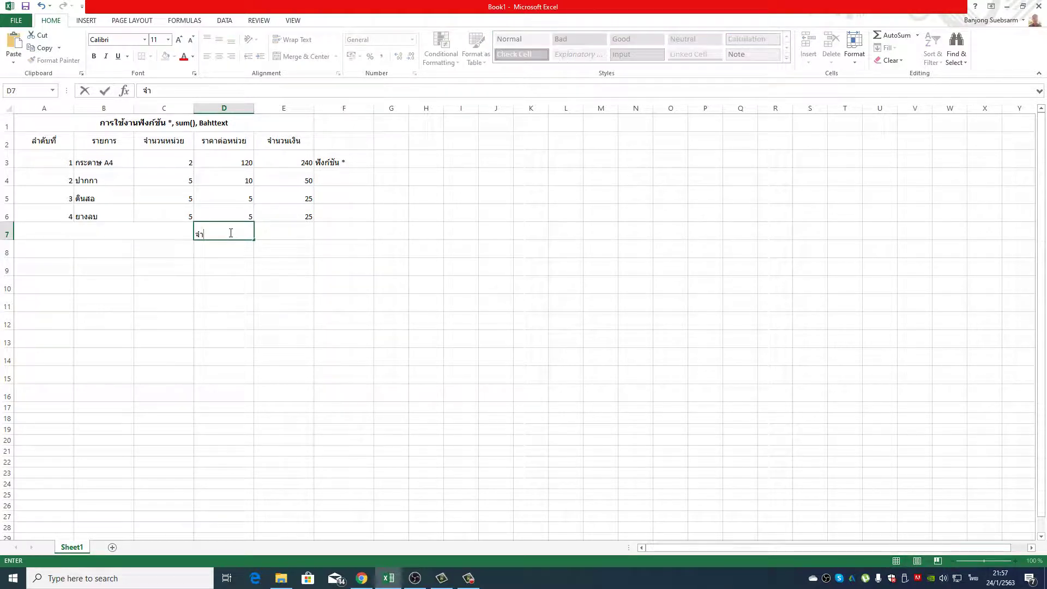
type("นวนเงินร")
type("วม")
left_click(231, 253)
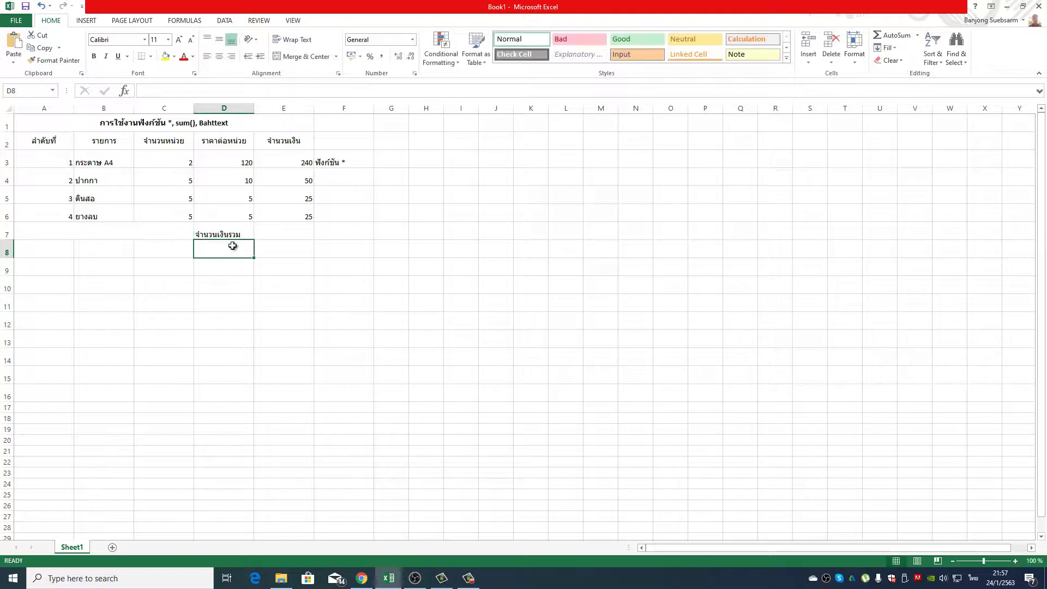
left_click(231, 234)
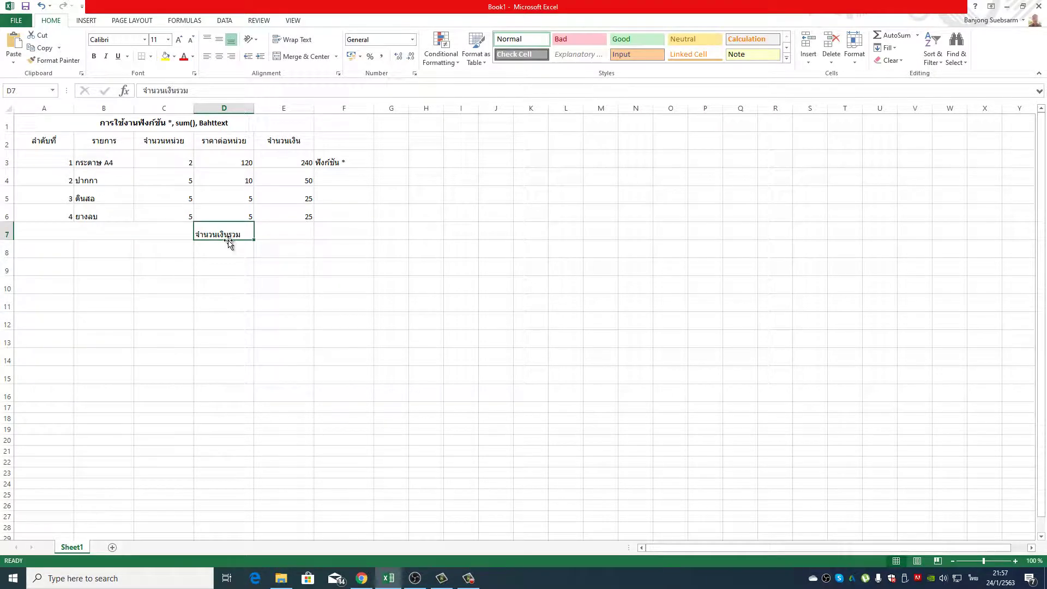
left_click(219, 56)
left_click(219, 40)
left_click(281, 241)
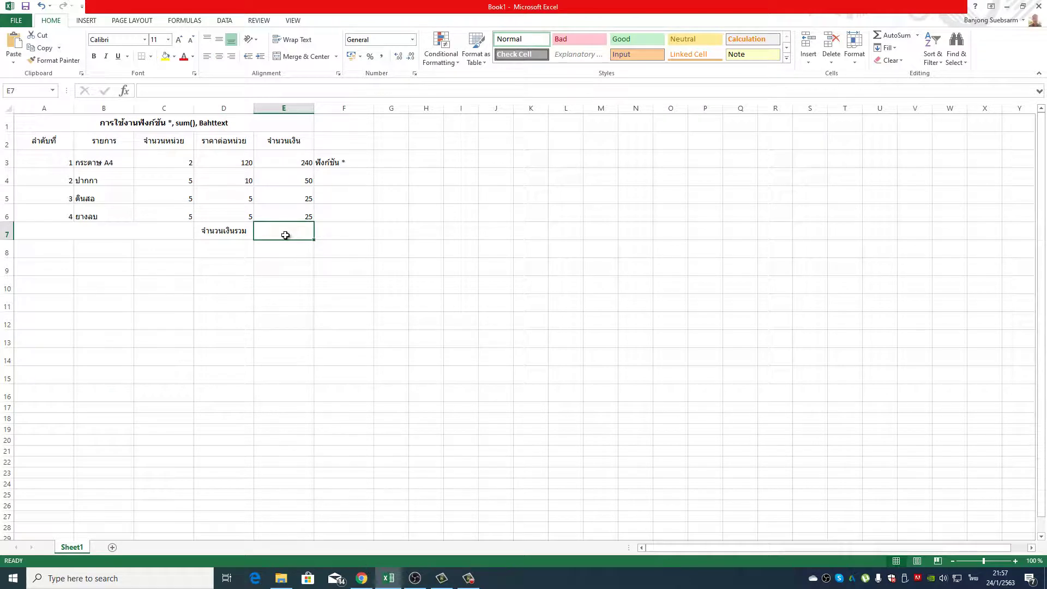
Type the note ฟังก์ชัน sum() into F7, switching between Thai and English input.
type("ช")
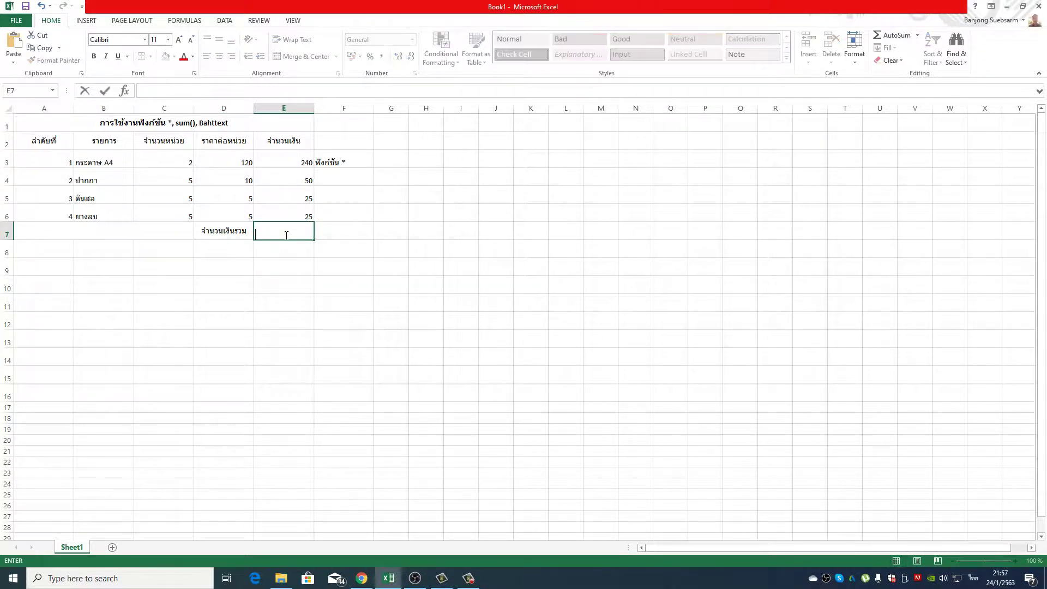
key("alt+shift")
left_click(335, 233)
type("a")
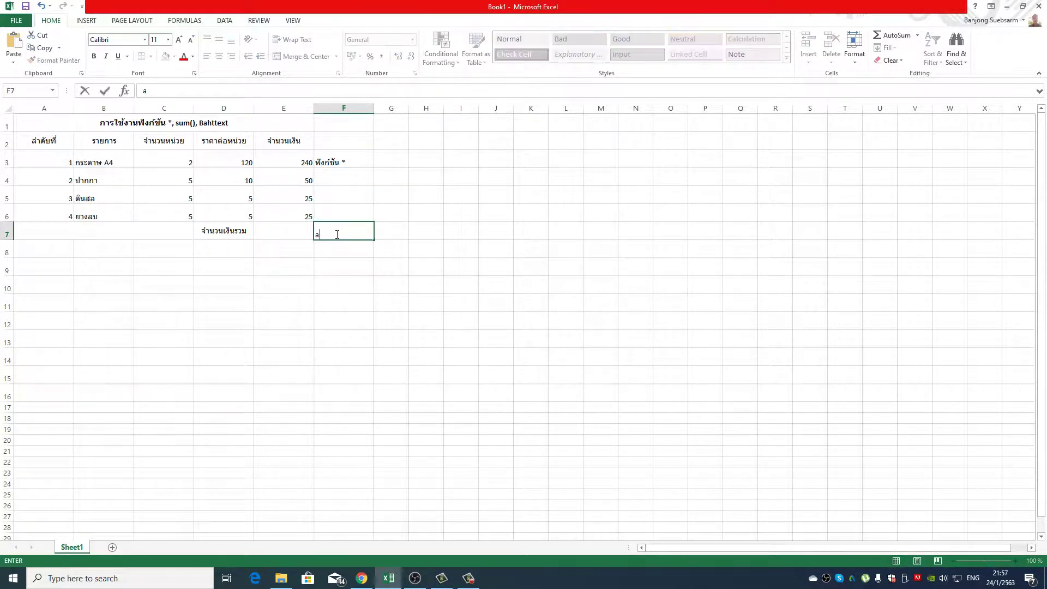
key("BackSpace")
key("BackSpace")
key("BackSpace")
key("alt+shift")
type("ฟัว")
type("ง")
left_click_drag(341, 233, 350, 233)
key("BackSpace")
type("*")
key("BackSpace")
key("BackSpace")
key("alt+shift")
type("*")
type("sum")
left_click(286, 232)
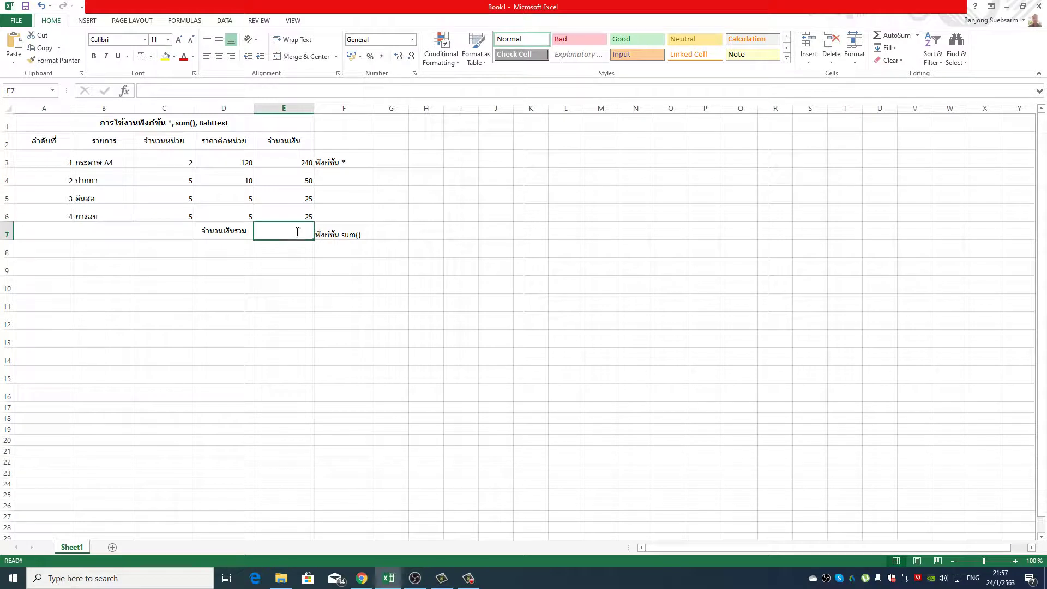
Enter =SUM(E3:E6) in E7 so the amounts total 340.
type("=")
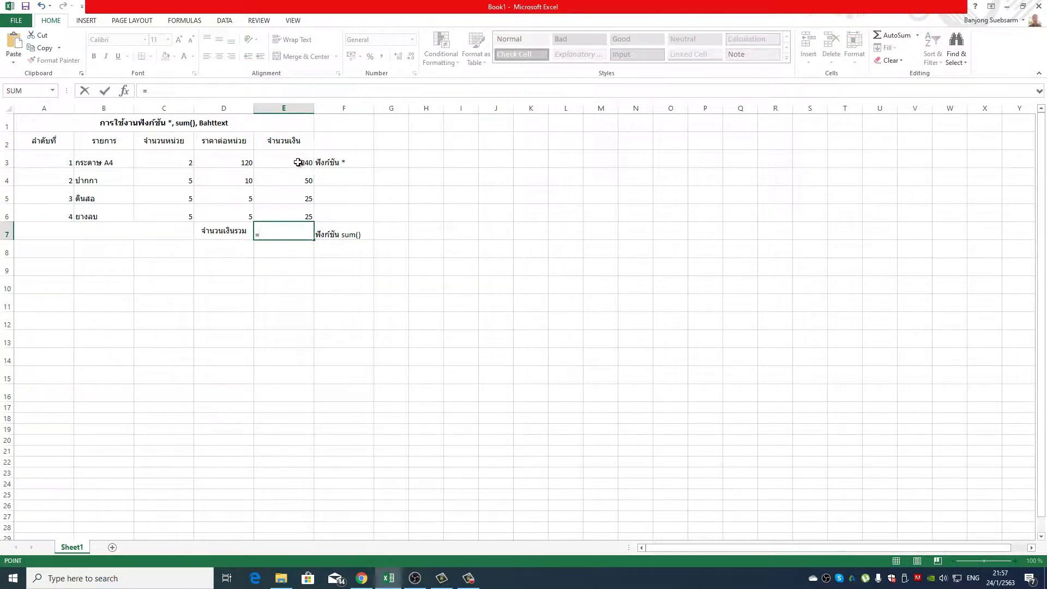
left_click_drag(299, 163, 303, 178)
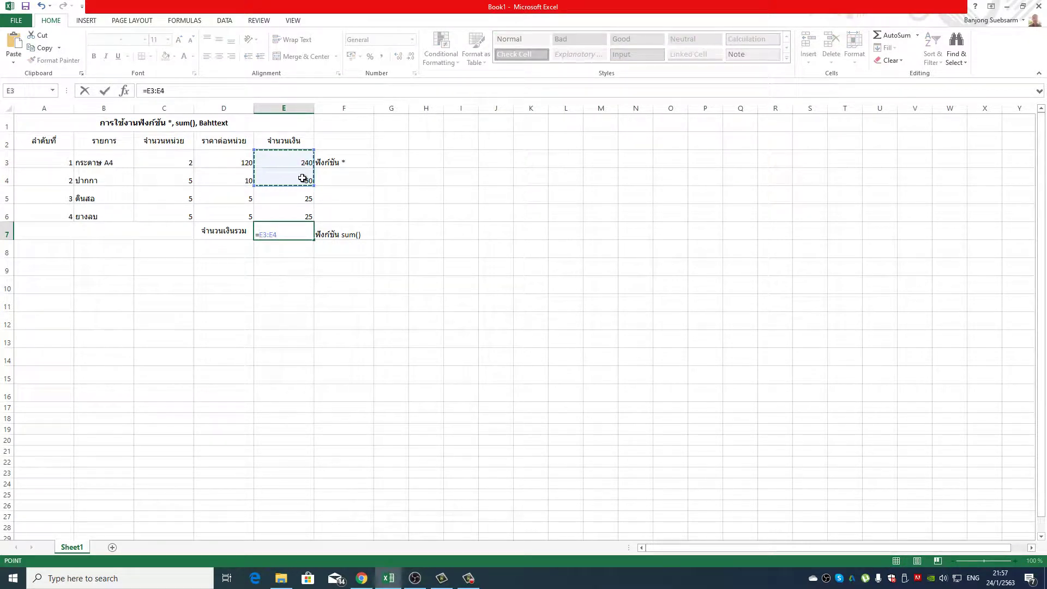
key("Escape")
left_click(278, 256)
left_click(288, 232)
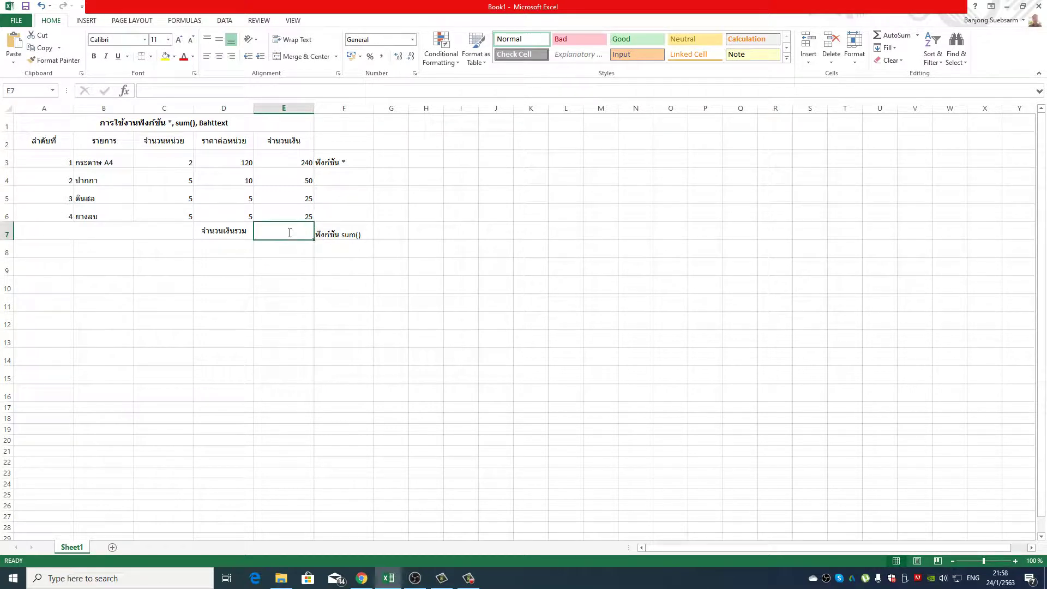
type("=s")
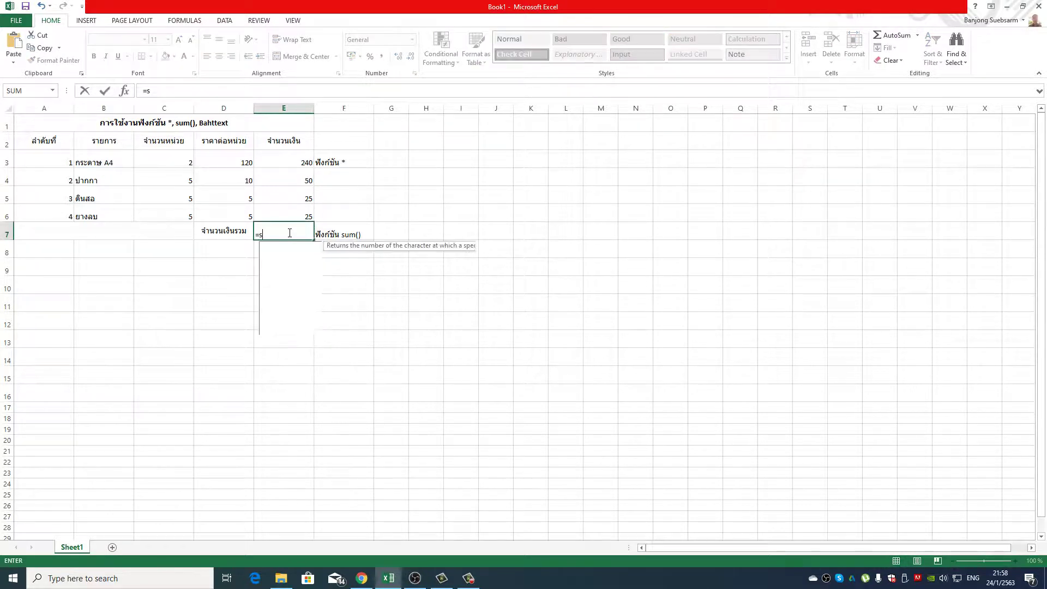
type("um")
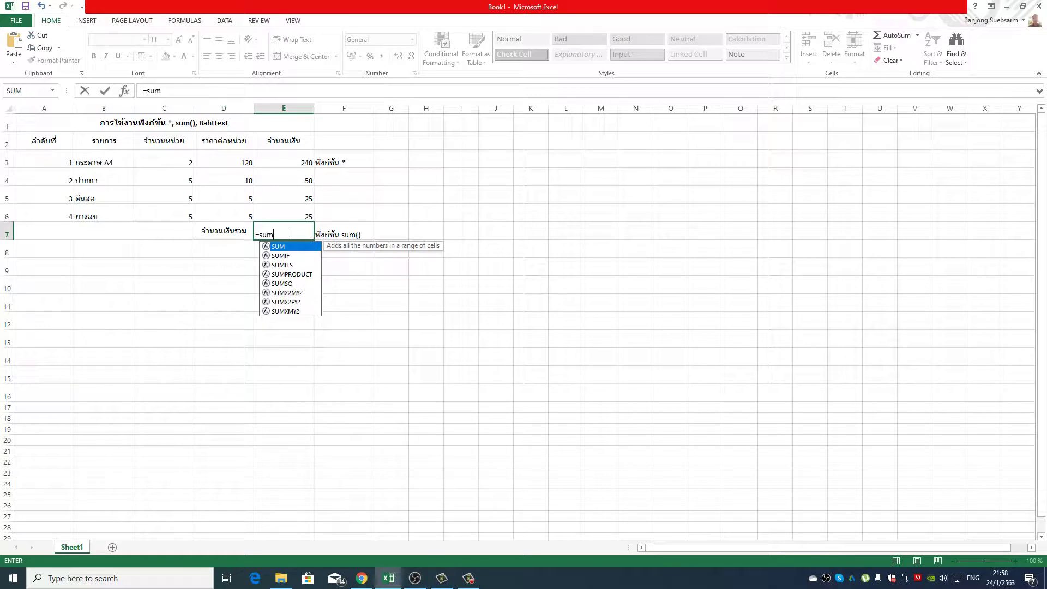
type("(")
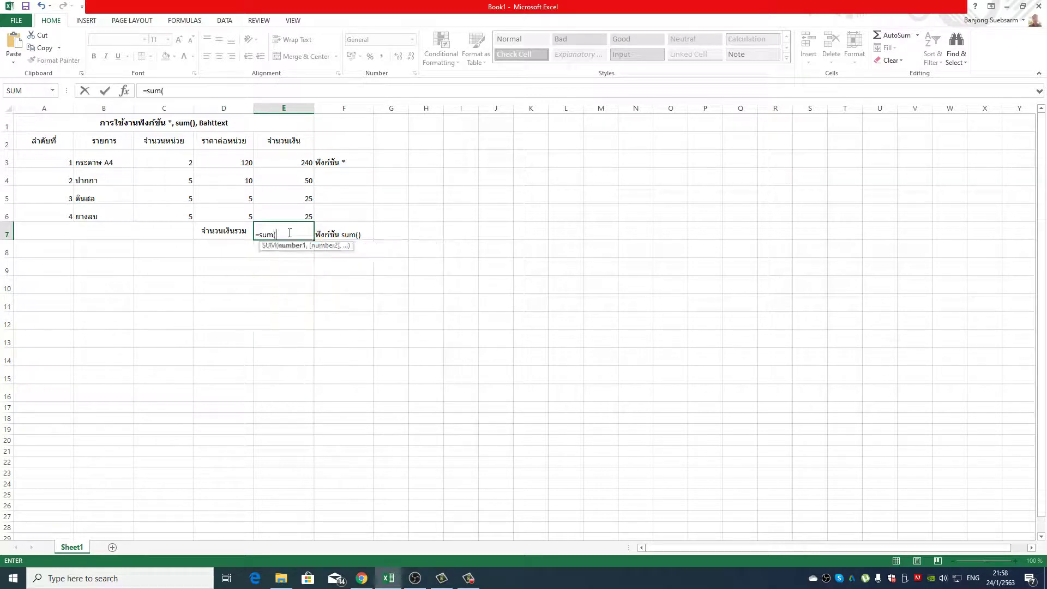
left_click_drag(298, 164, 304, 213)
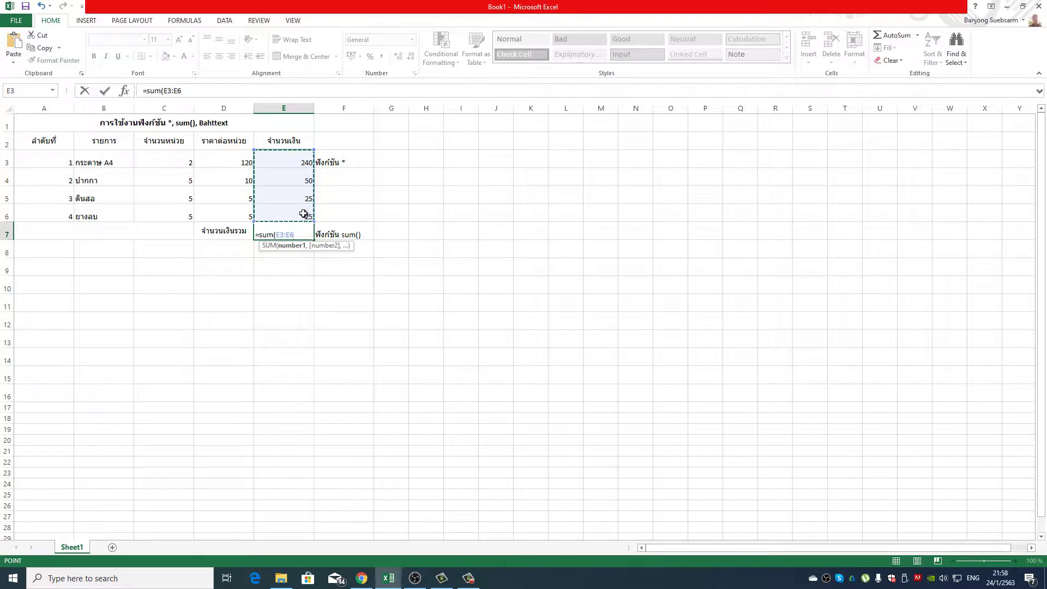
key("Return")
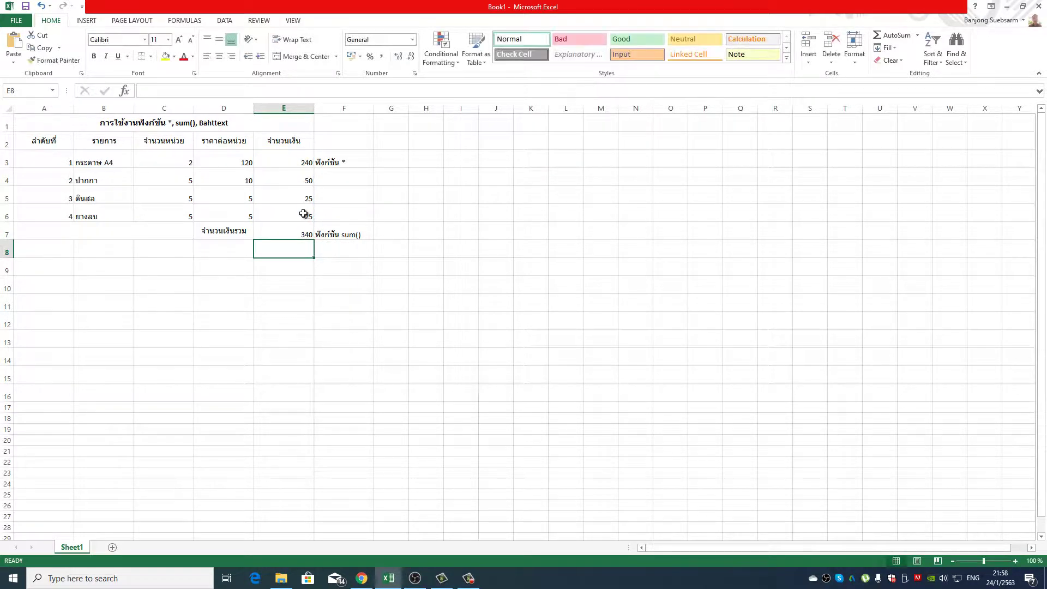
left_click(291, 230)
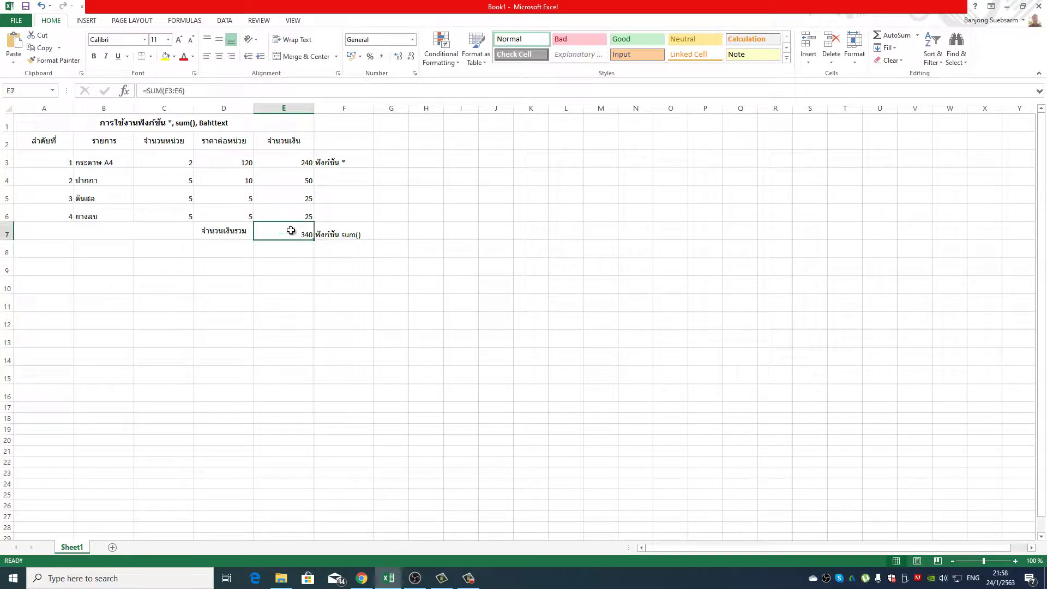
left_click(277, 246)
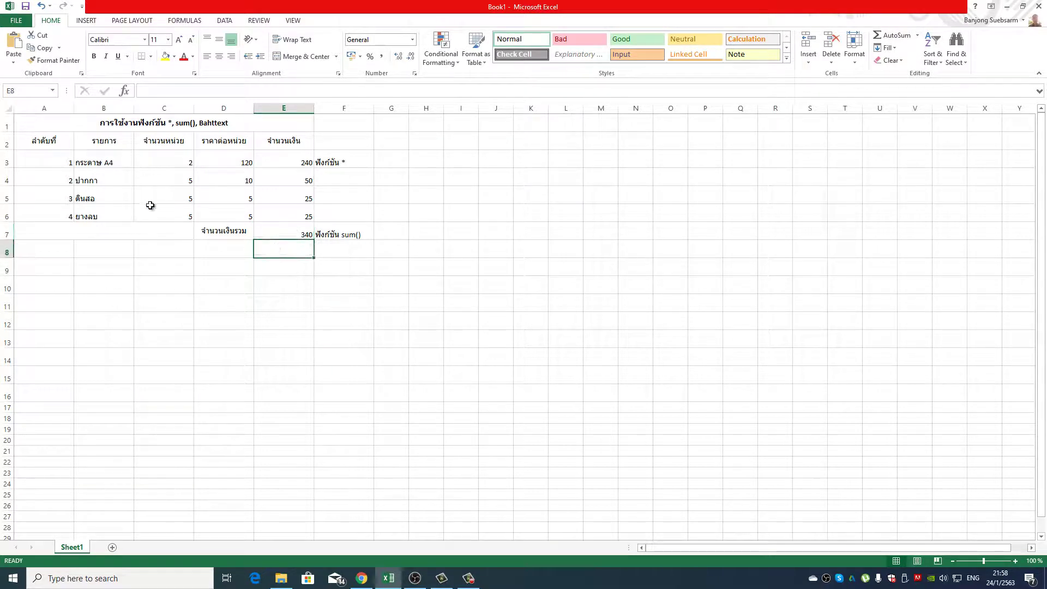
Enter the label ฟังก์ชัน Bahttext() in B8, toggling between Thai and English input.
left_click(81, 250)
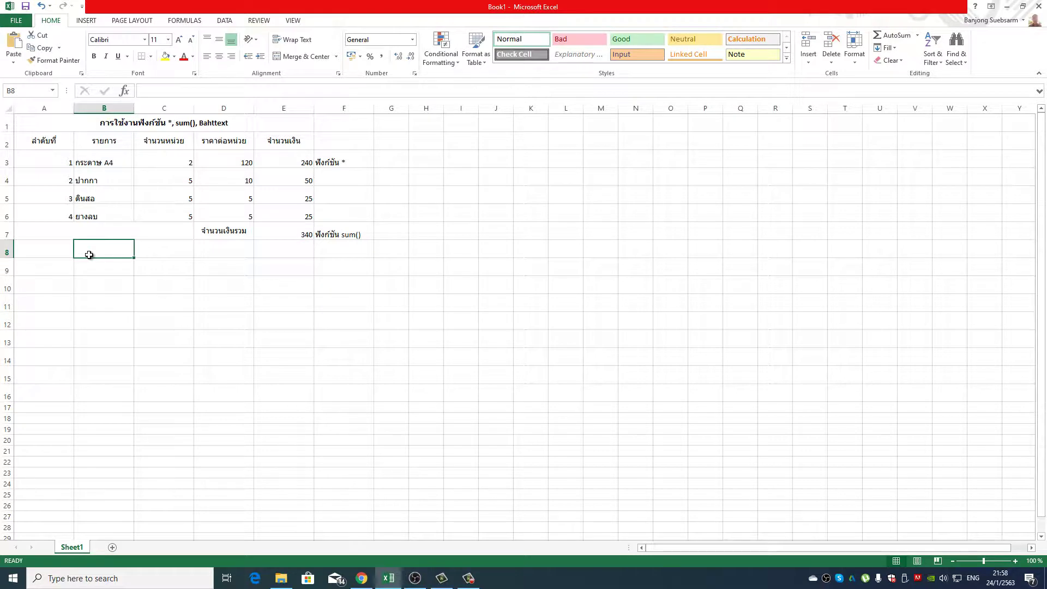
type("a")
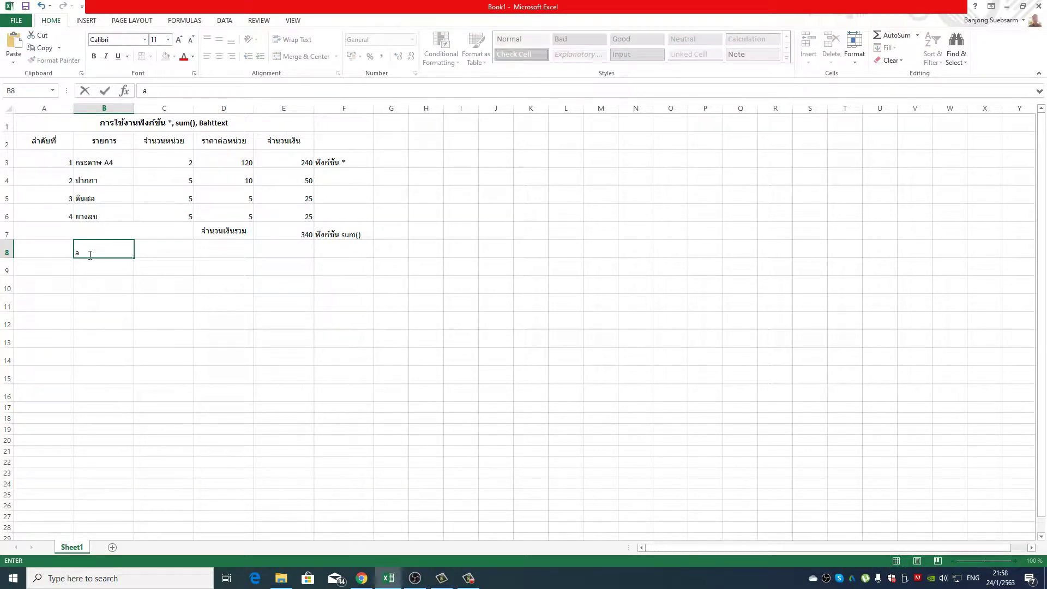
key("alt+shift")
type("ชัน")
key("alt+shift")
type(" Bahtte")
type("xt(")
type(")")
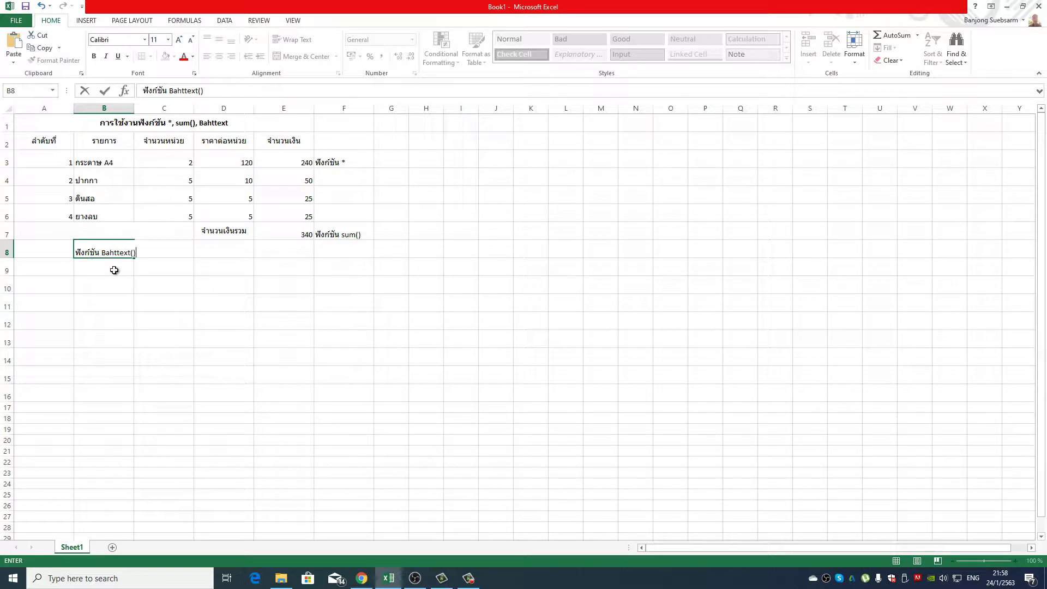
left_click(112, 271)
Enter =BAHTTEXT(E7) in merged A7 to spell the 340 total in Thai words.
left_click(108, 227)
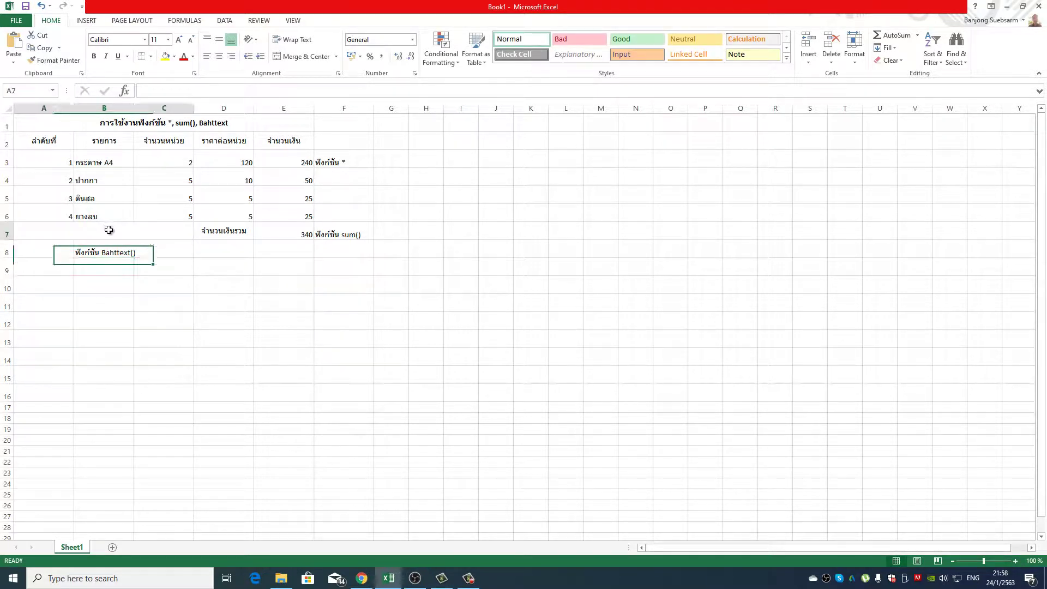
type("=")
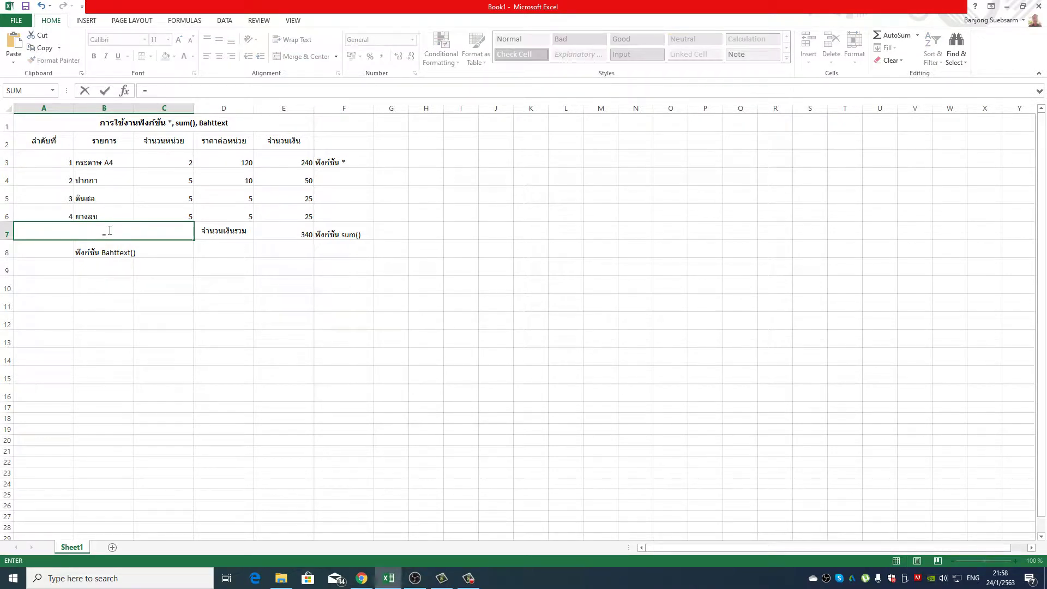
type("ba")
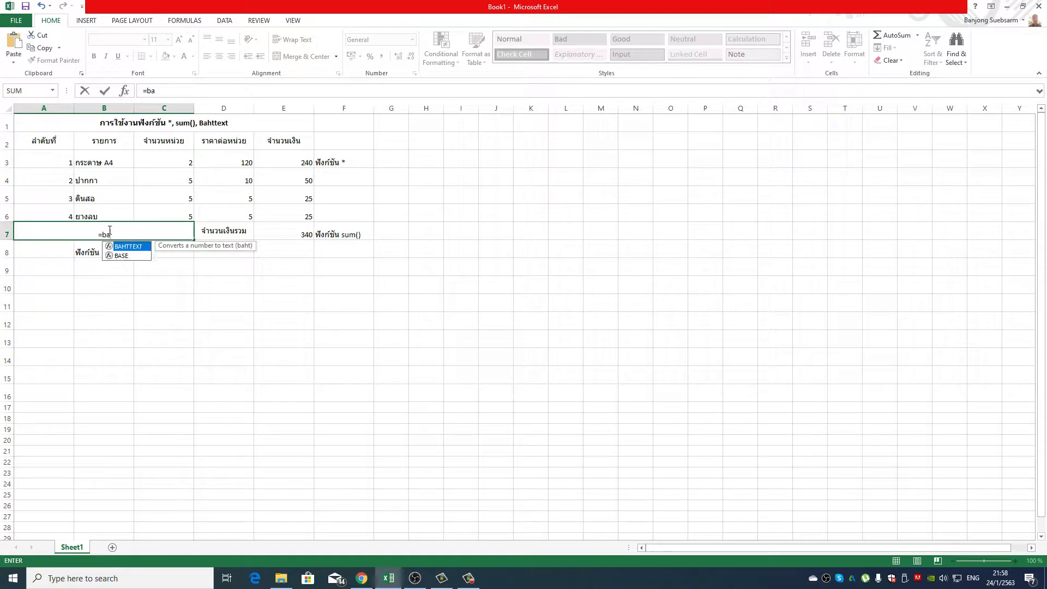
type("ht")
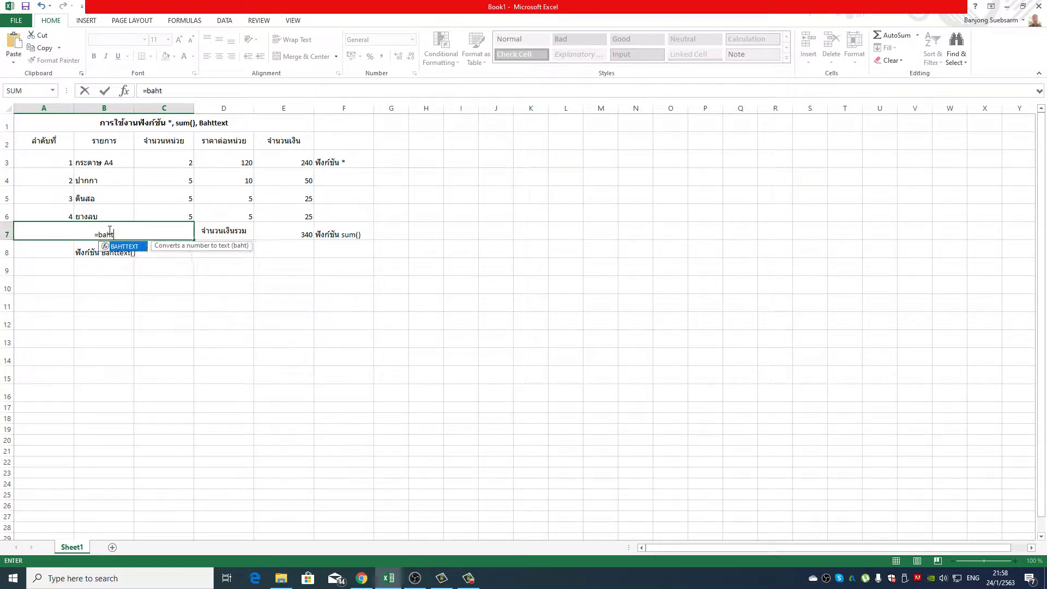
type("text")
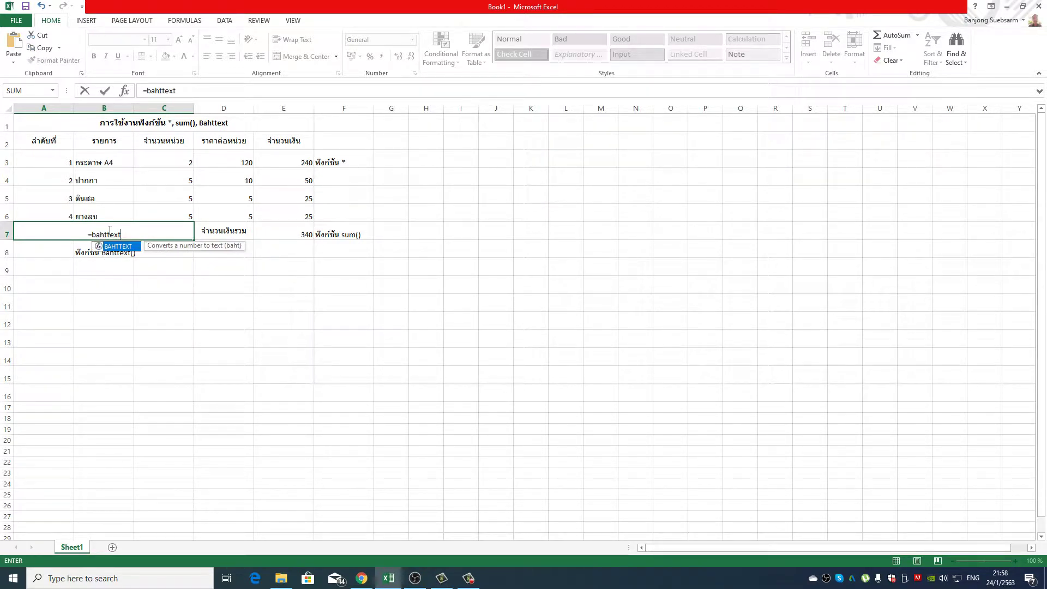
type("(")
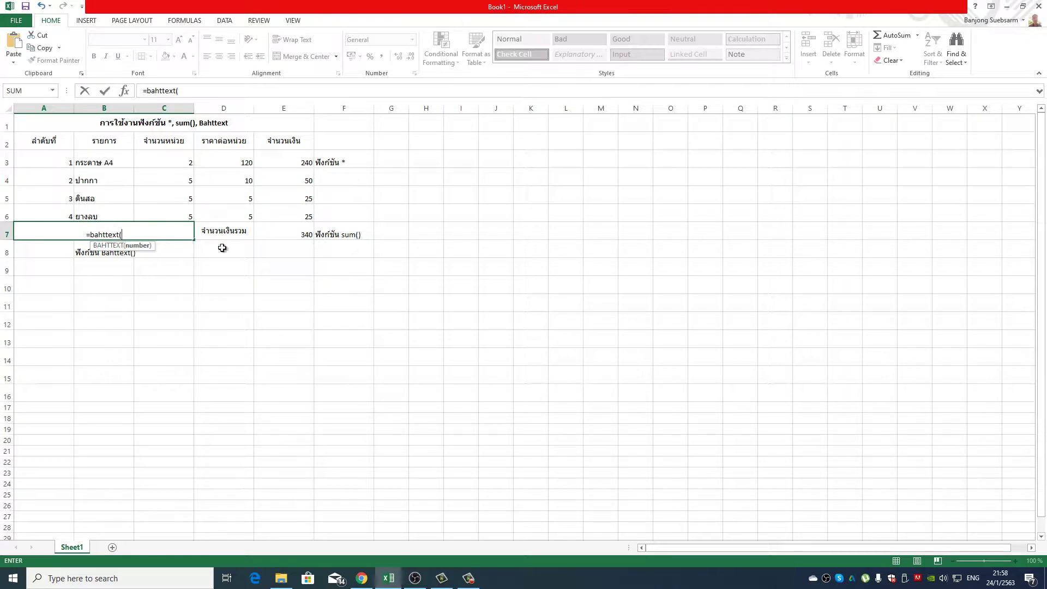
left_click(279, 229)
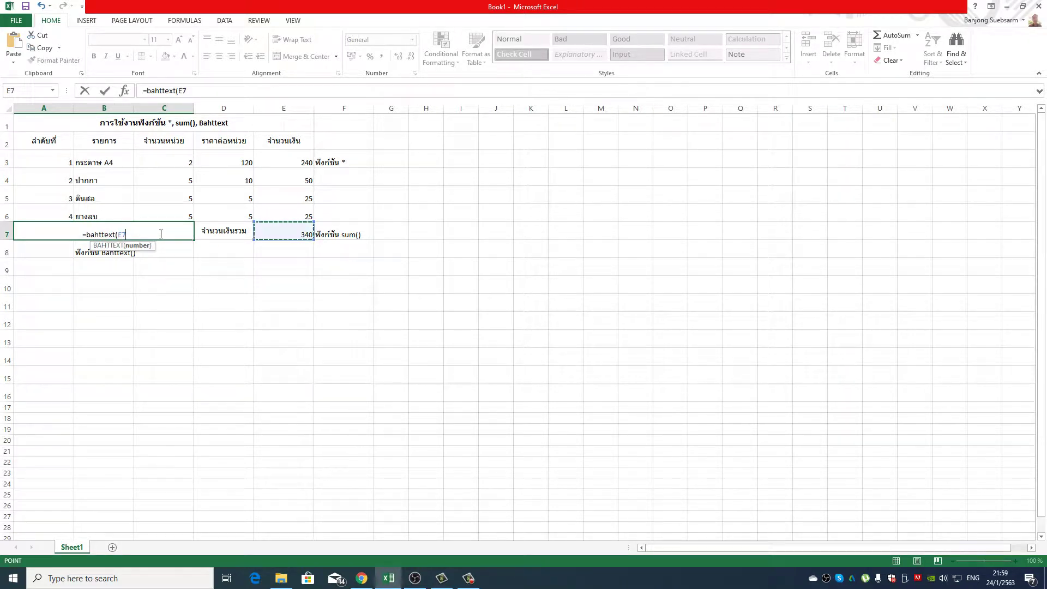
type(")")
key("Return")
Make the Thai-words result in A7 and the total row D7:E7 bold.
left_click(159, 233)
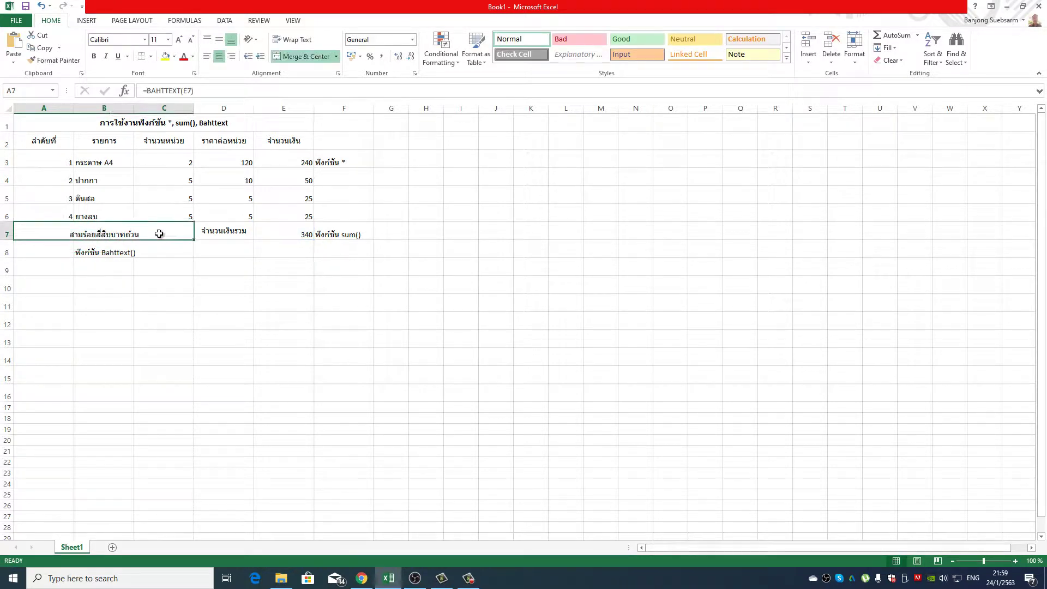
left_click(94, 56)
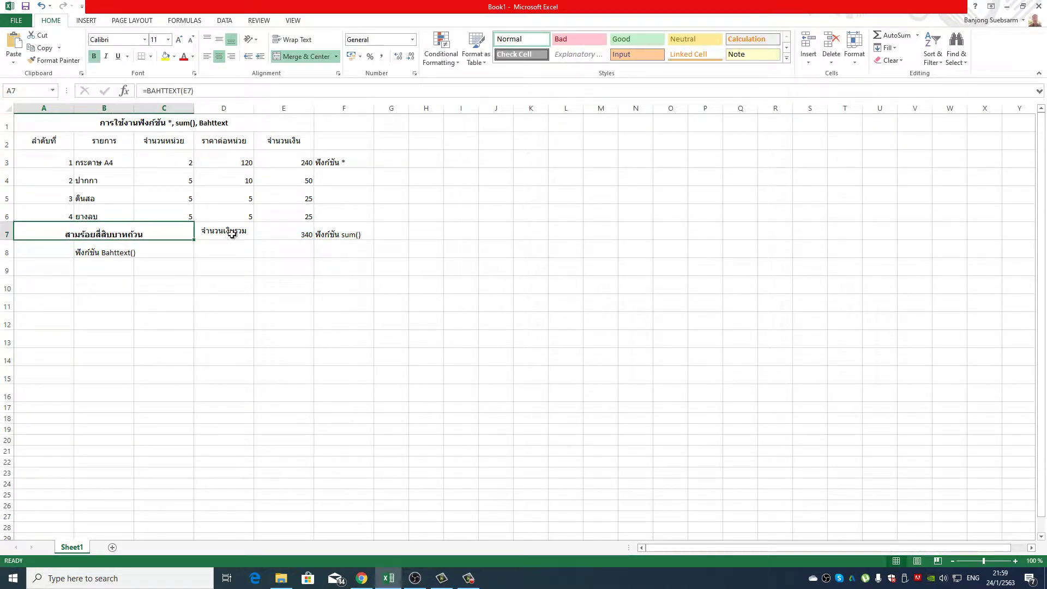
left_click_drag(232, 231, 271, 233)
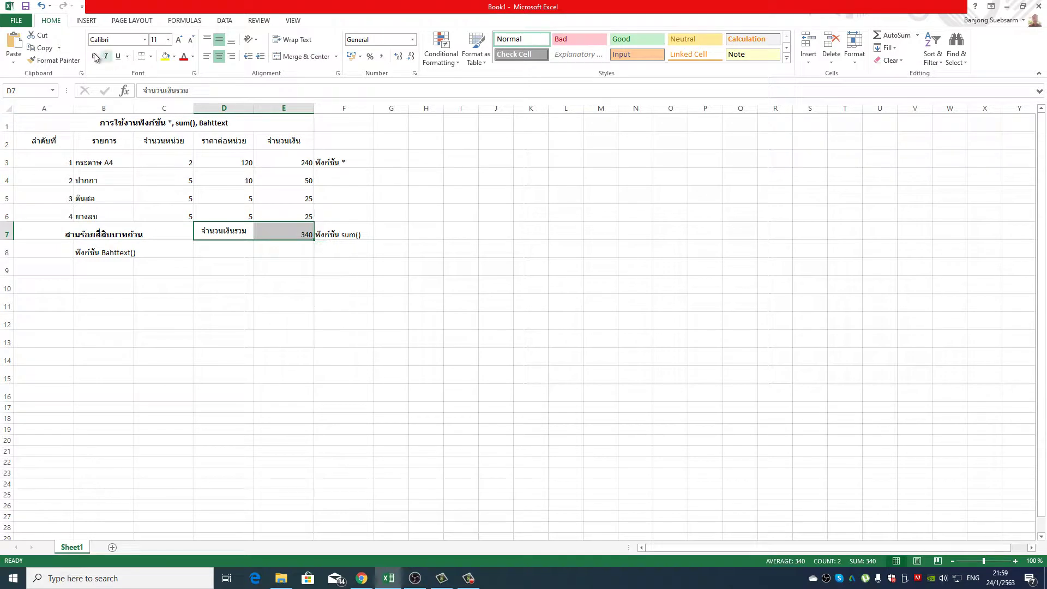
left_click(94, 56)
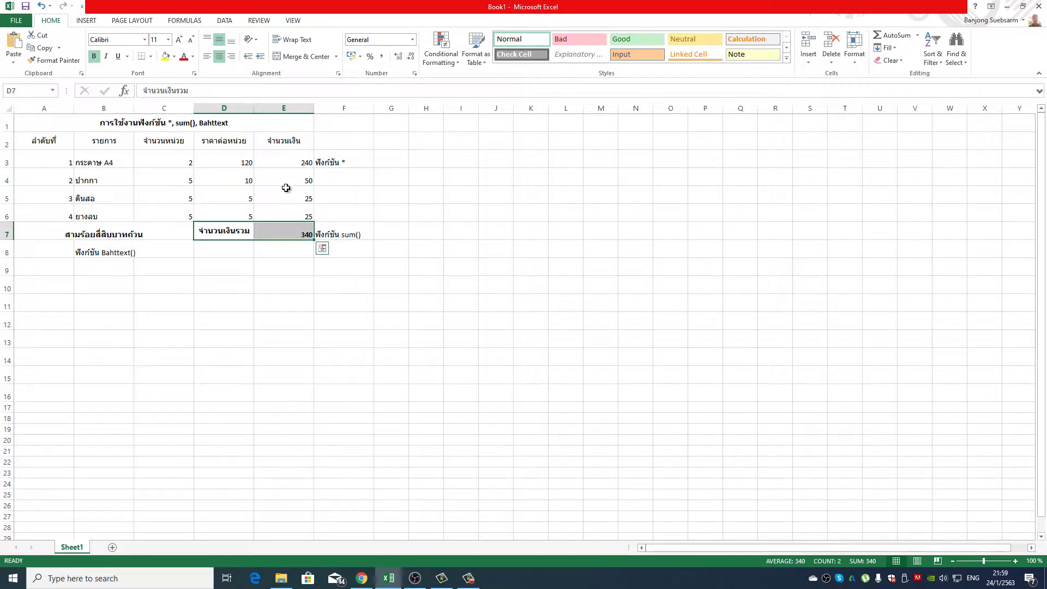
left_click(182, 164)
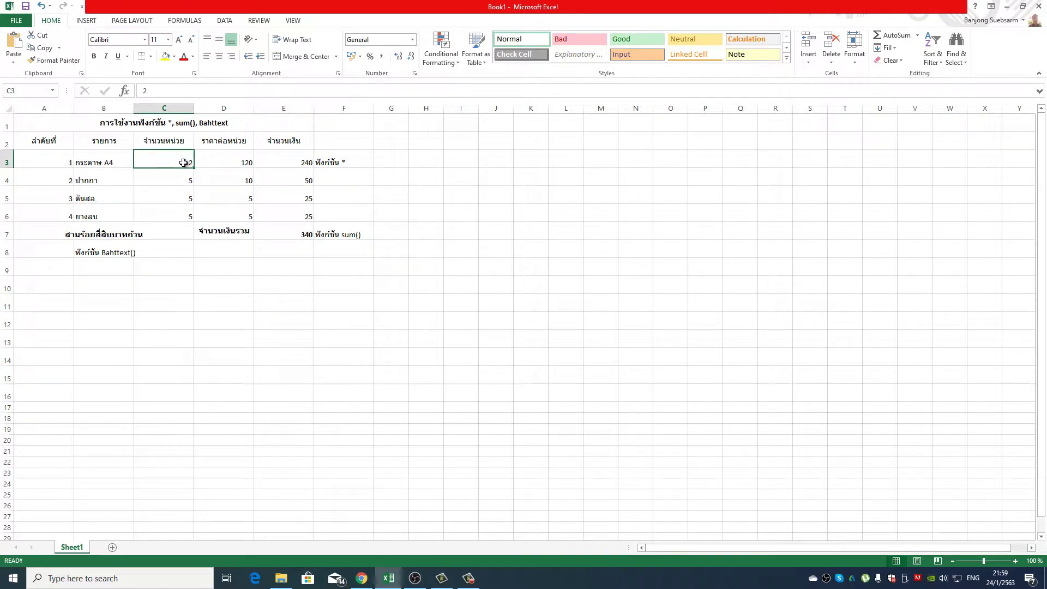
Change C3 to 20, D6 to 6 and C5 to 10, raising the total to 2530.
type("2")
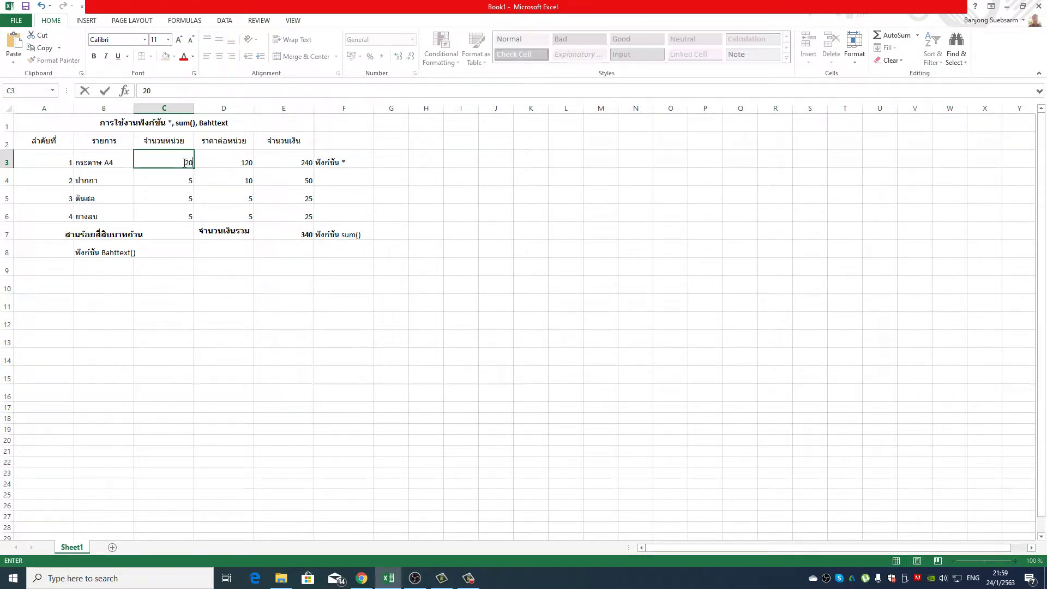
key("Return")
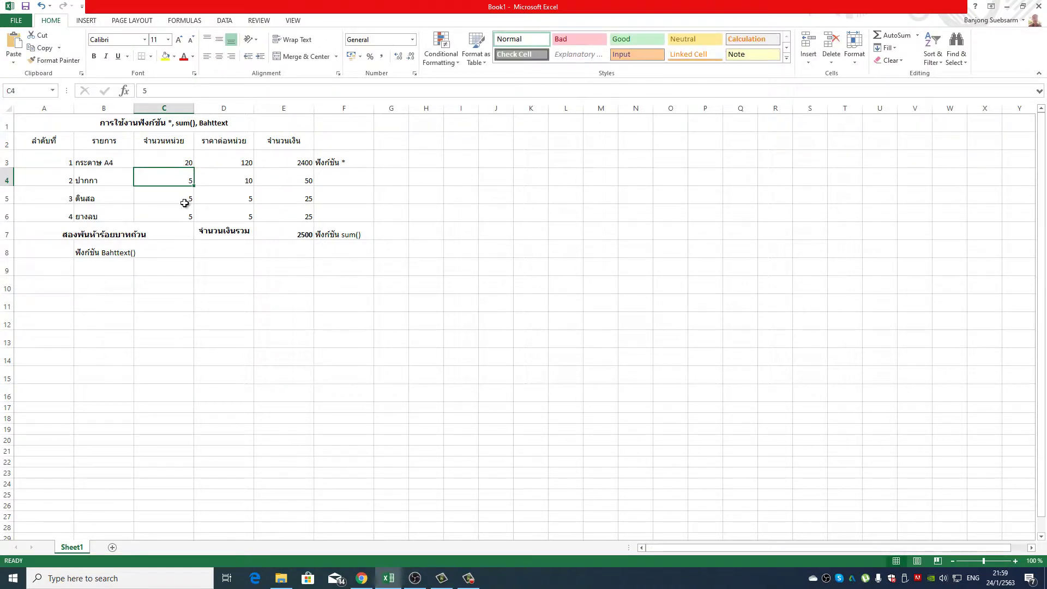
left_click(242, 213)
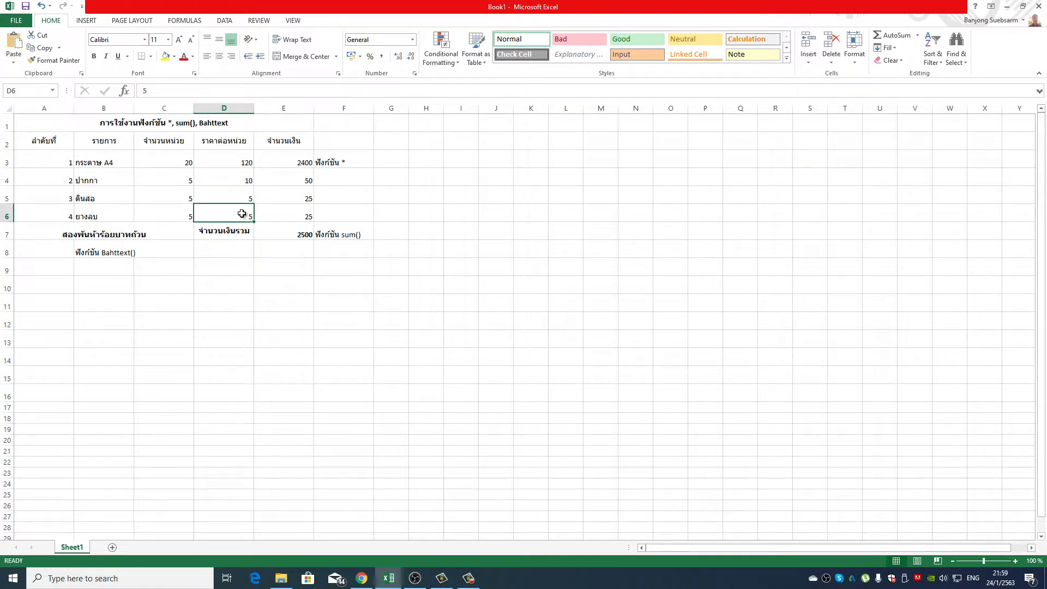
type("6")
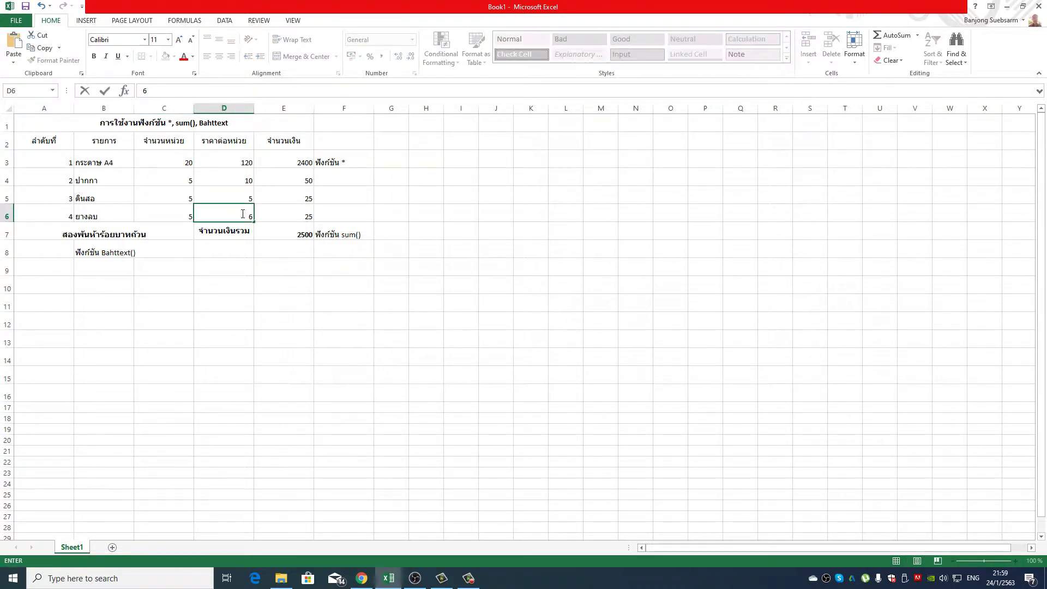
key("Return")
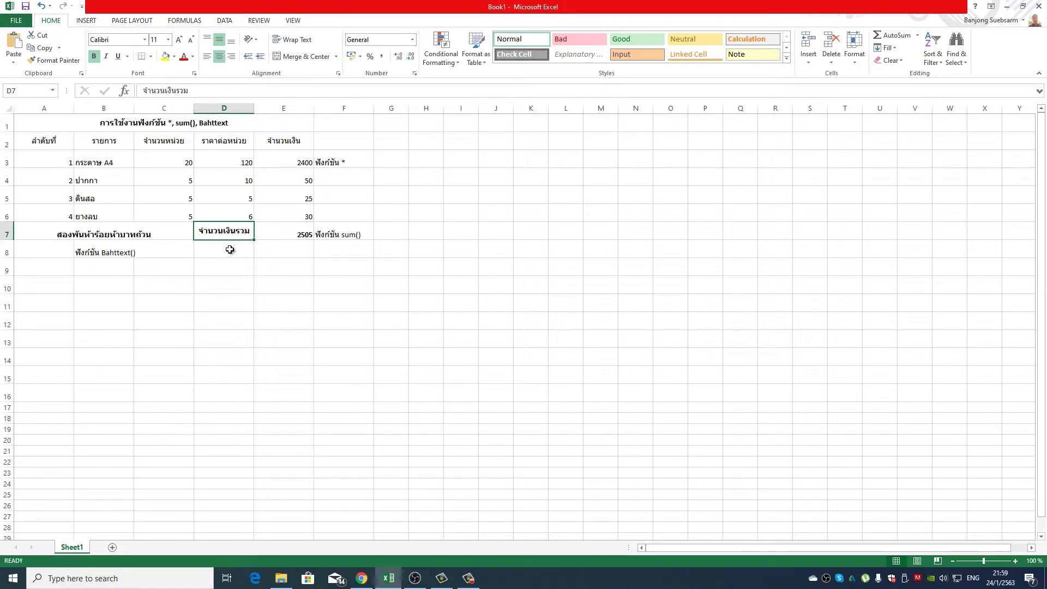
left_click(179, 197)
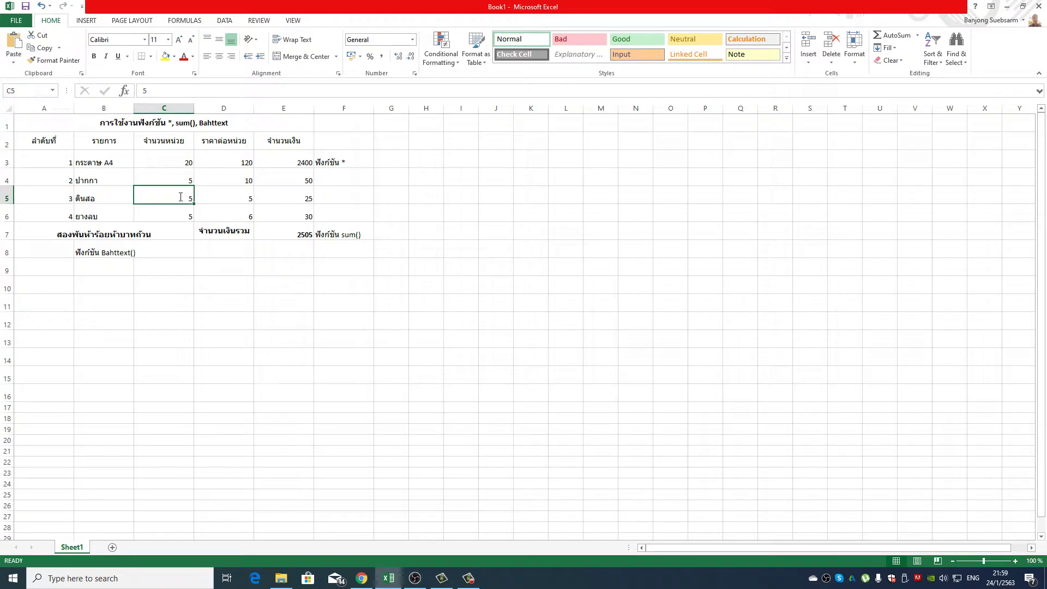
type("10")
key("Return")
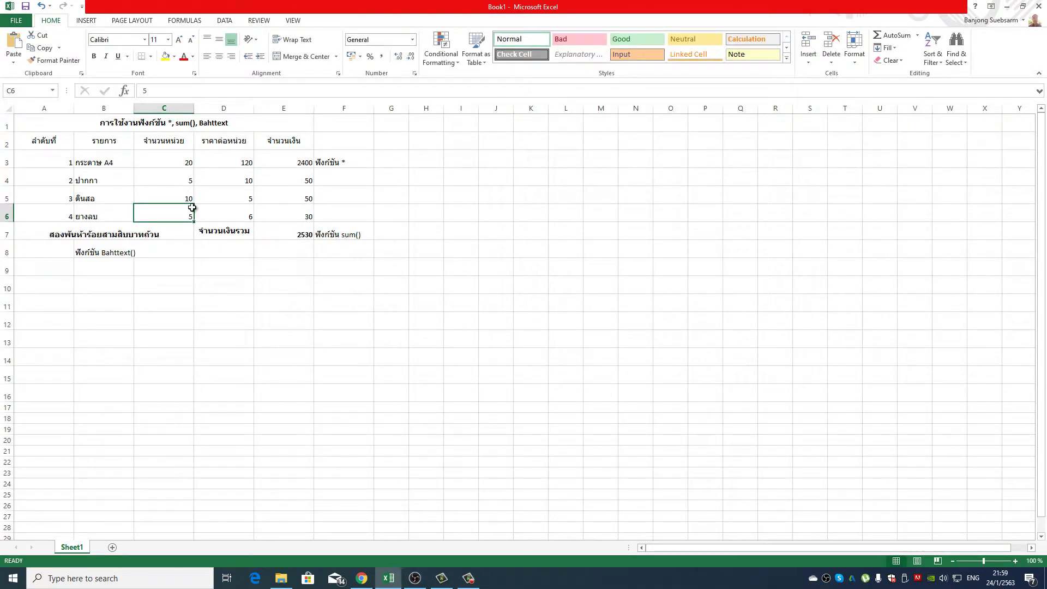
left_click(208, 250)
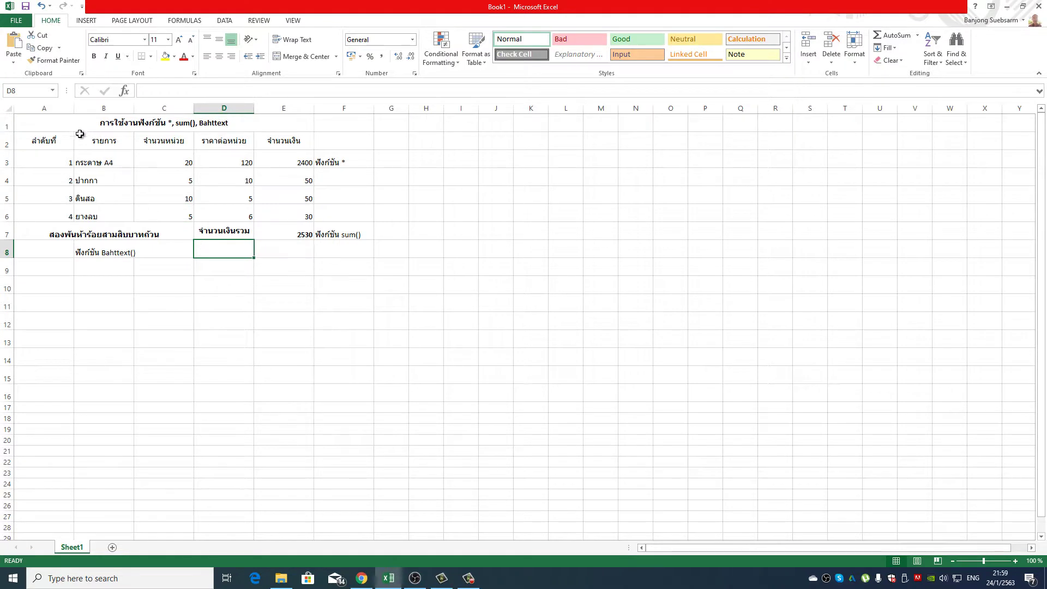
Give the table A1:E7 solid outline borders and thin inside lines between all cells.
left_click_drag(80, 133, 290, 232)
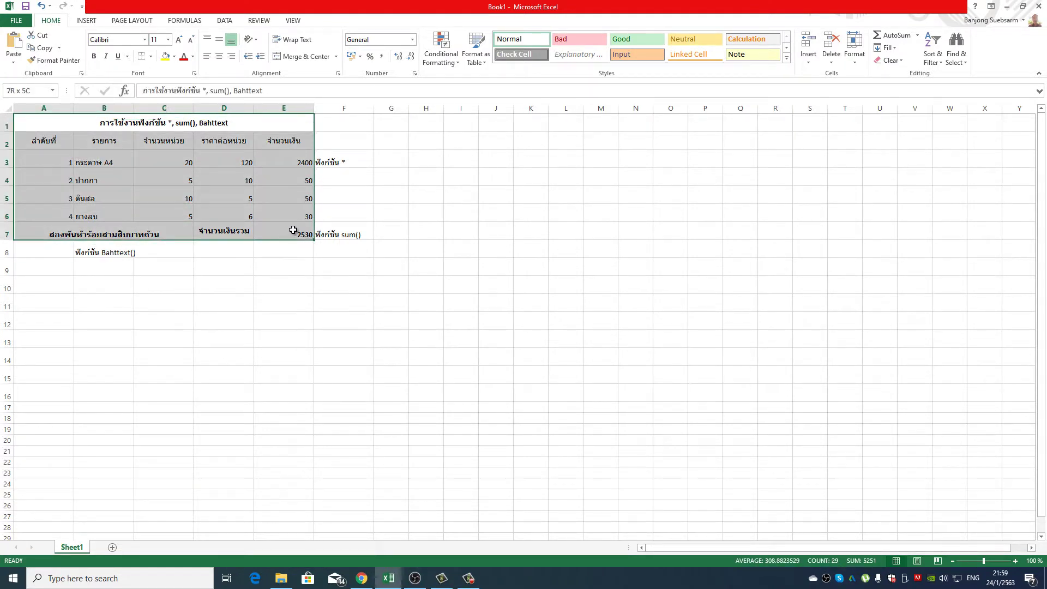
right_click(240, 183)
left_click(279, 354)
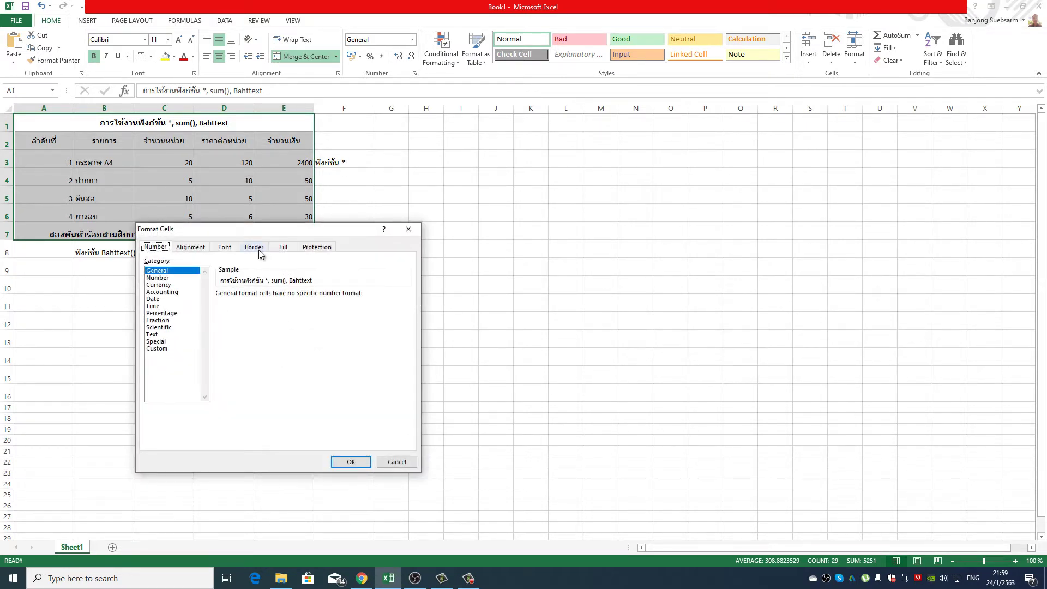
left_click(255, 247)
left_click(200, 316)
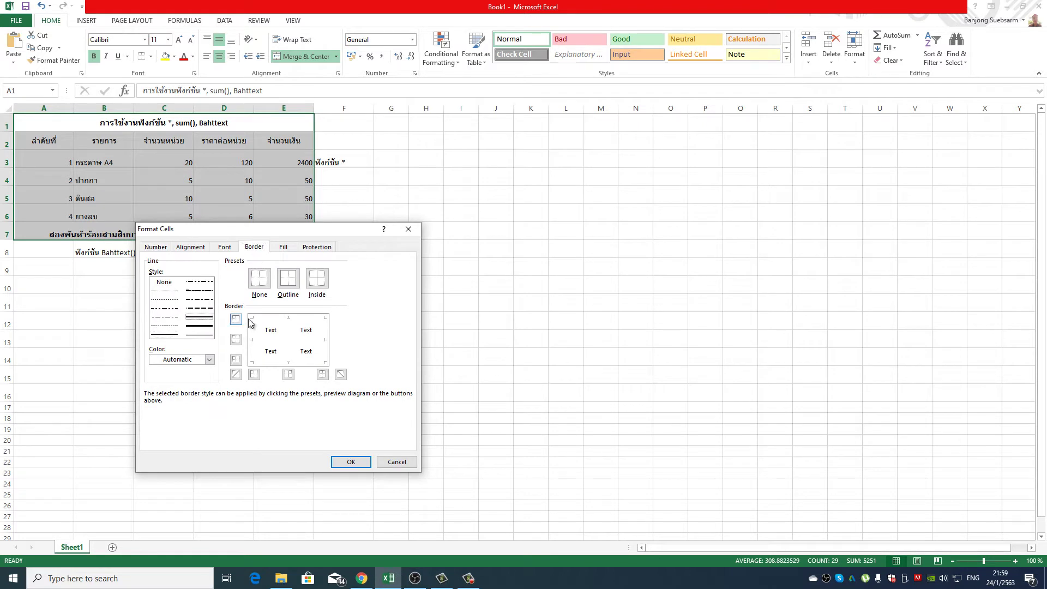
left_click(266, 317)
left_click(253, 340)
left_click(289, 361)
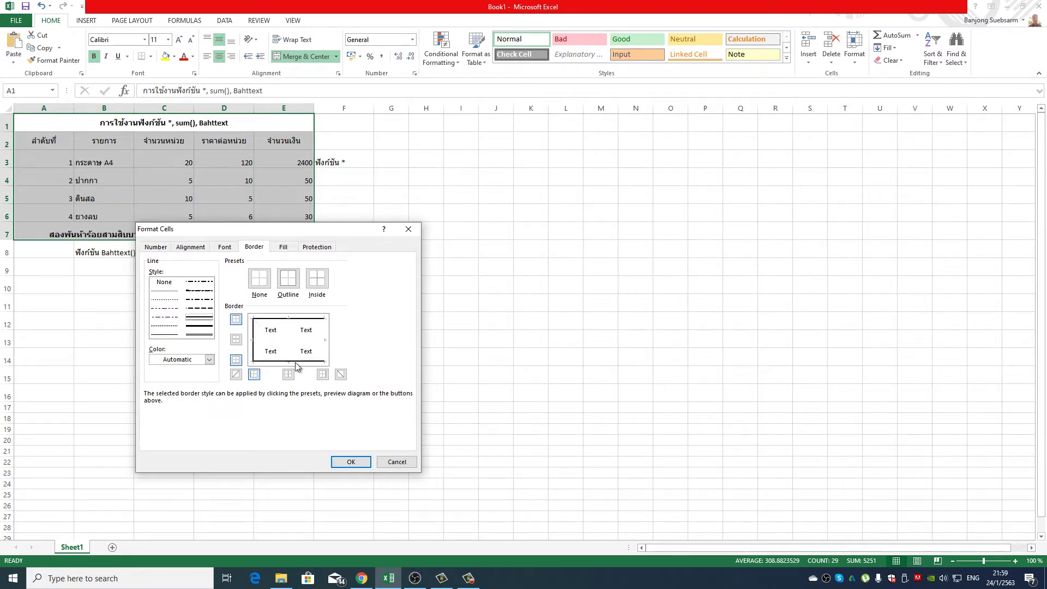
left_click(325, 347)
left_click(173, 334)
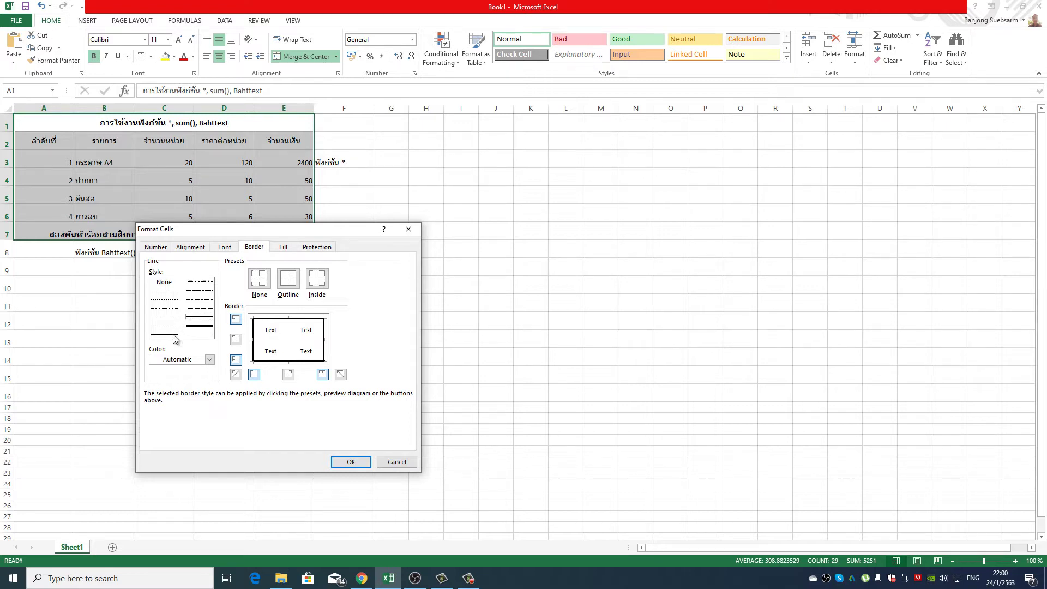
left_click(289, 345)
left_click(282, 340)
left_click(350, 461)
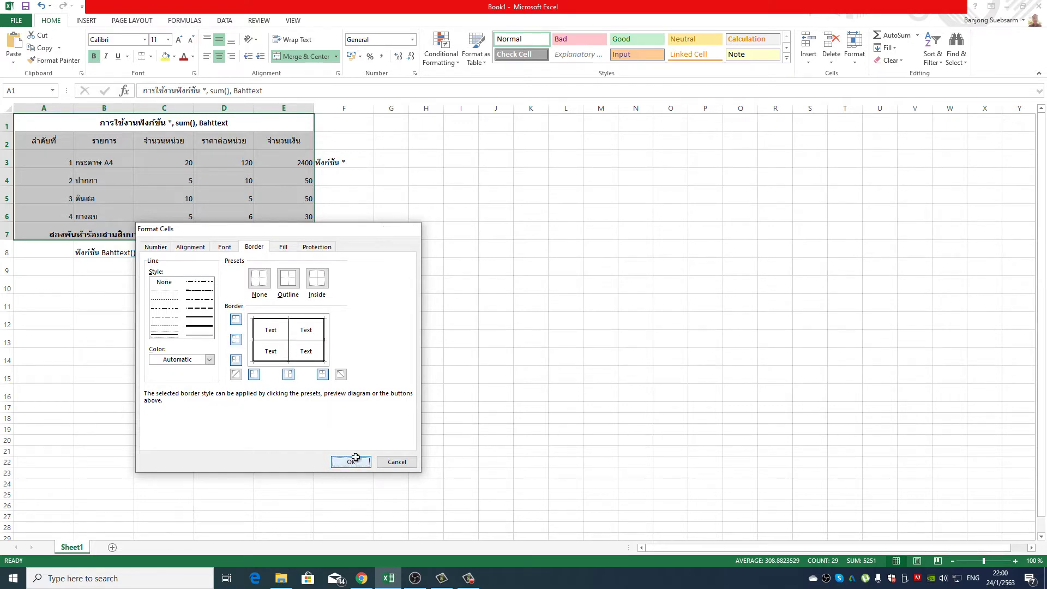
Add an outline border around the total row A7:E7.
left_click_drag(63, 228, 279, 231)
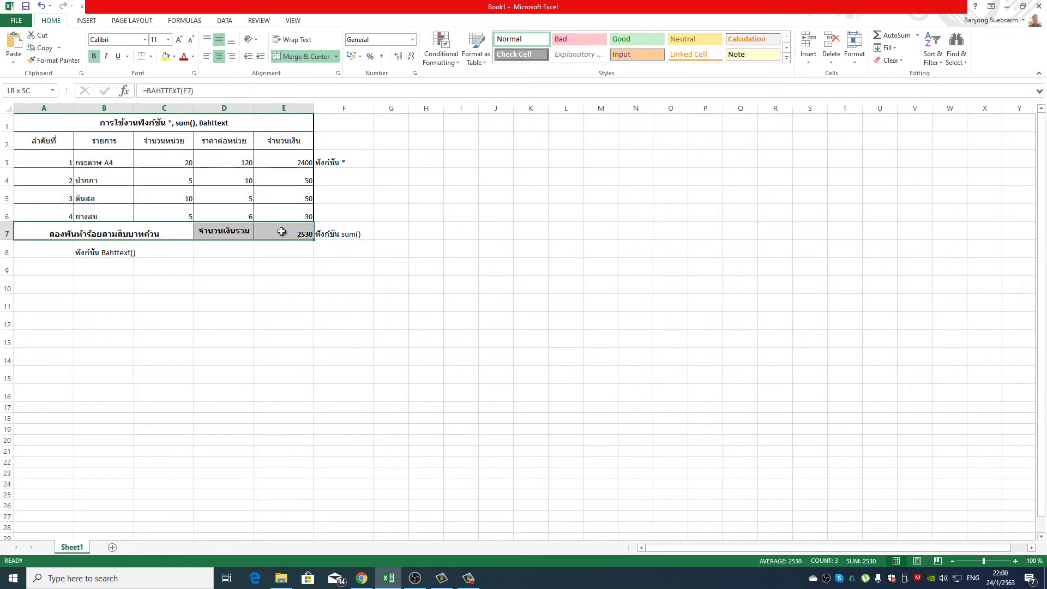
right_click(281, 232)
left_click(321, 403)
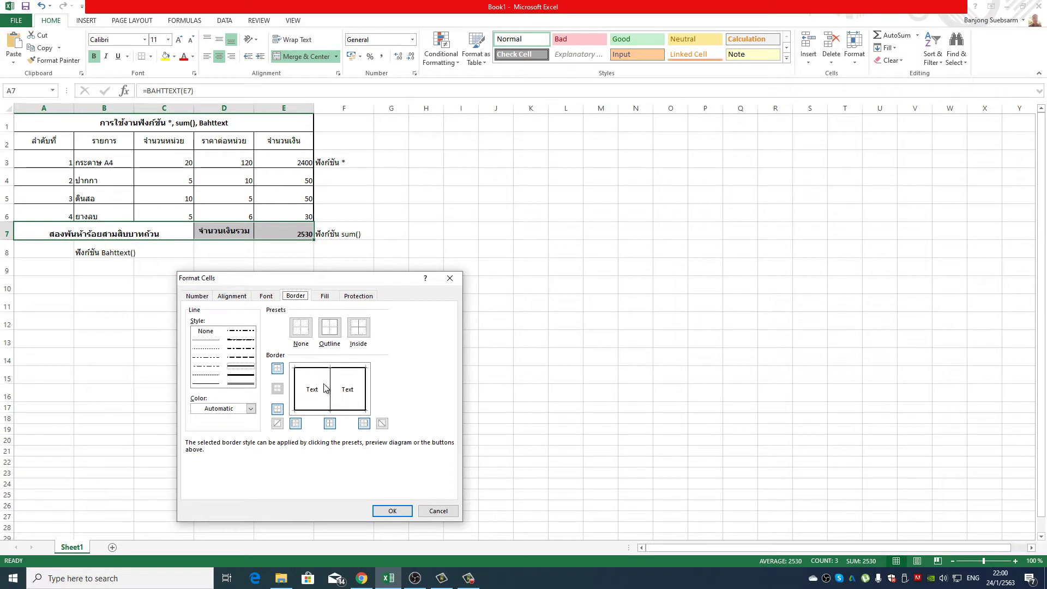
left_click(392, 510)
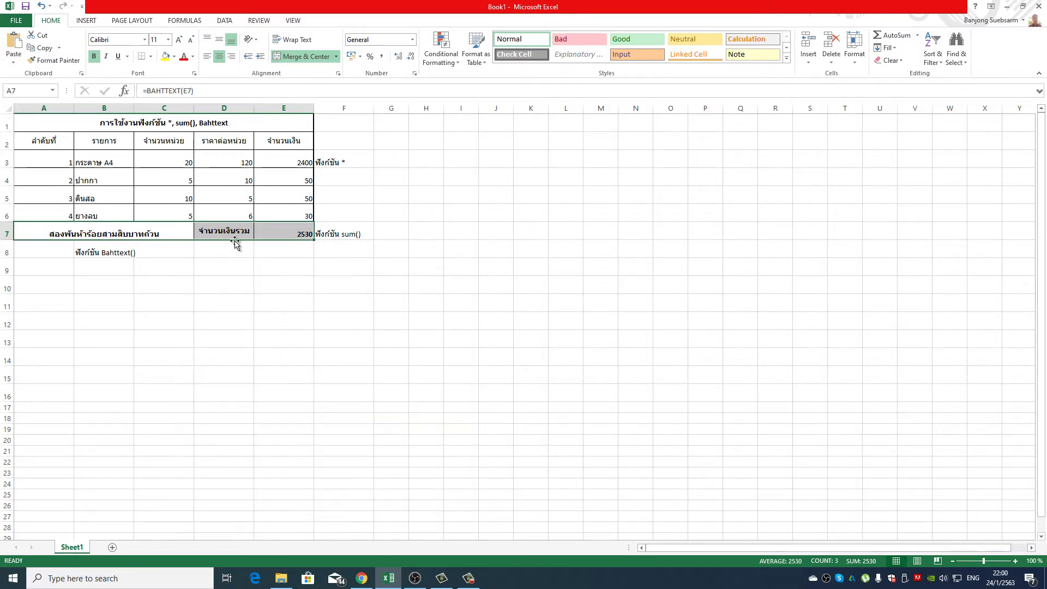
left_click(61, 124)
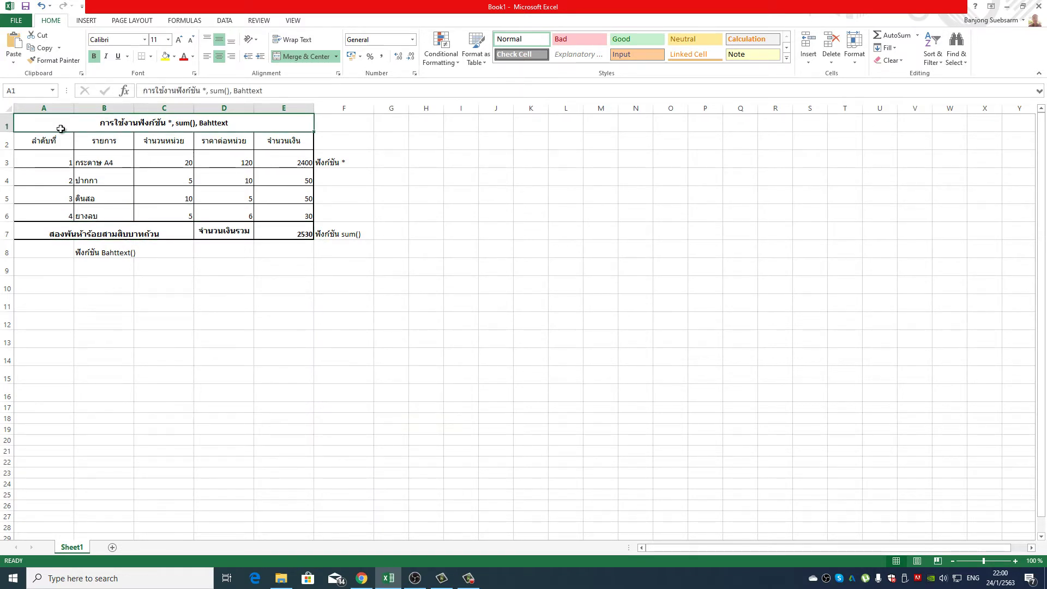
Add a thick bottom border under the header row A2:E2.
left_click_drag(54, 140, 283, 140)
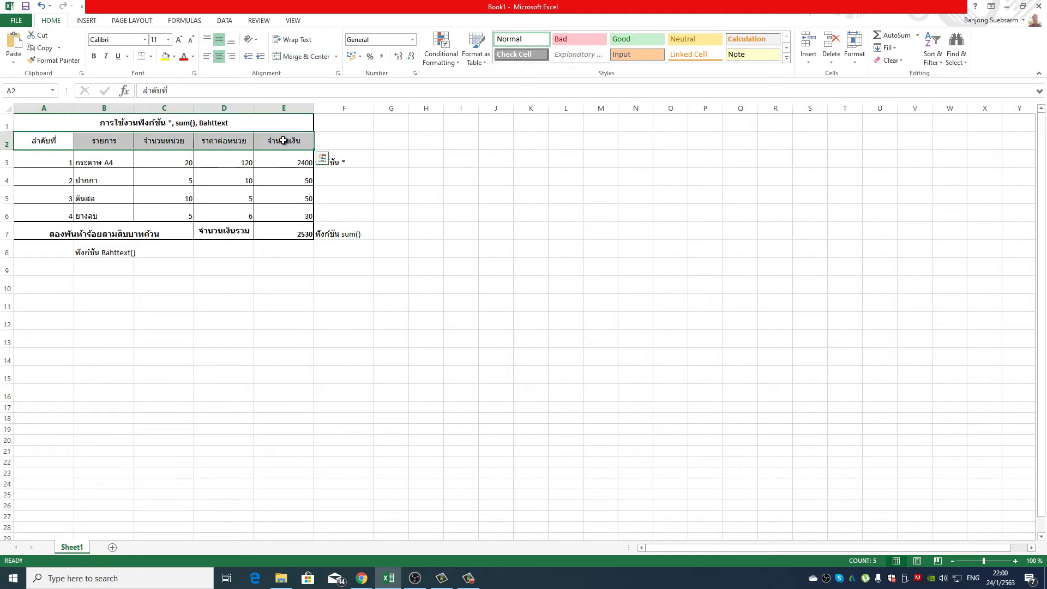
right_click(249, 141)
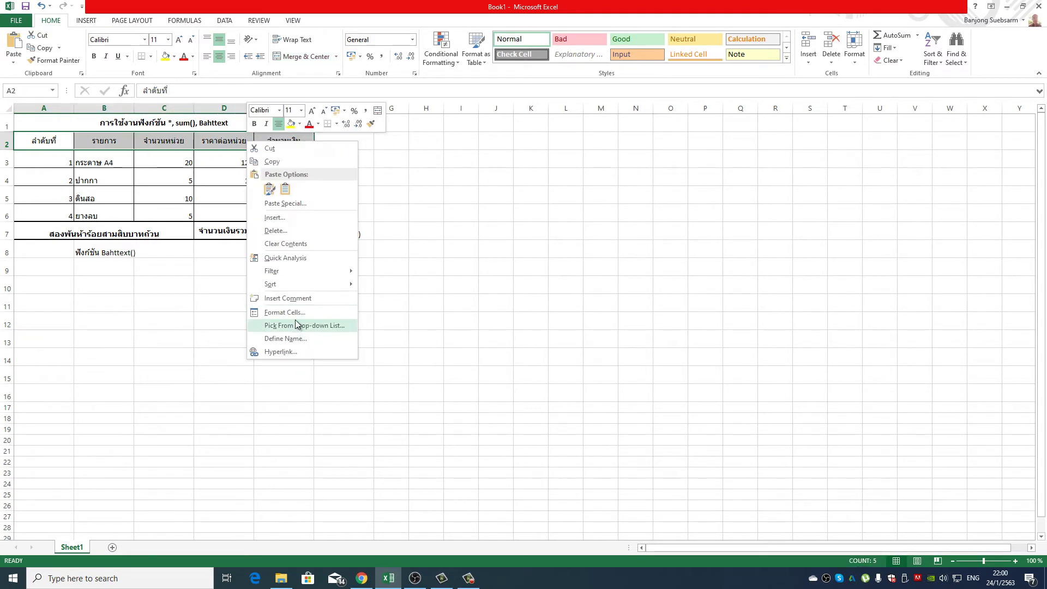
left_click(292, 312)
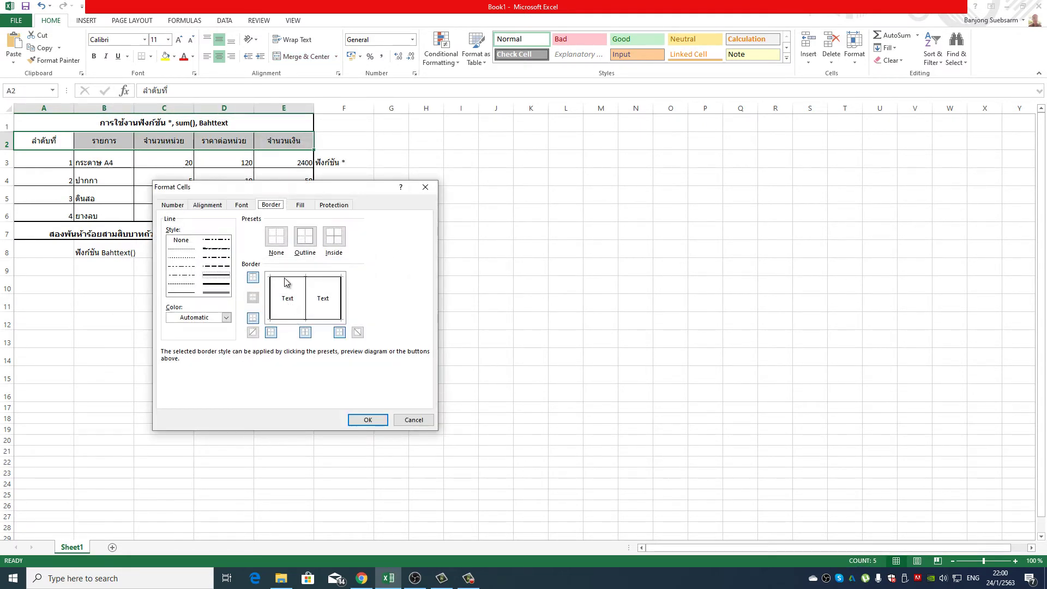
left_click(297, 320)
left_click(368, 418)
left_click(338, 357)
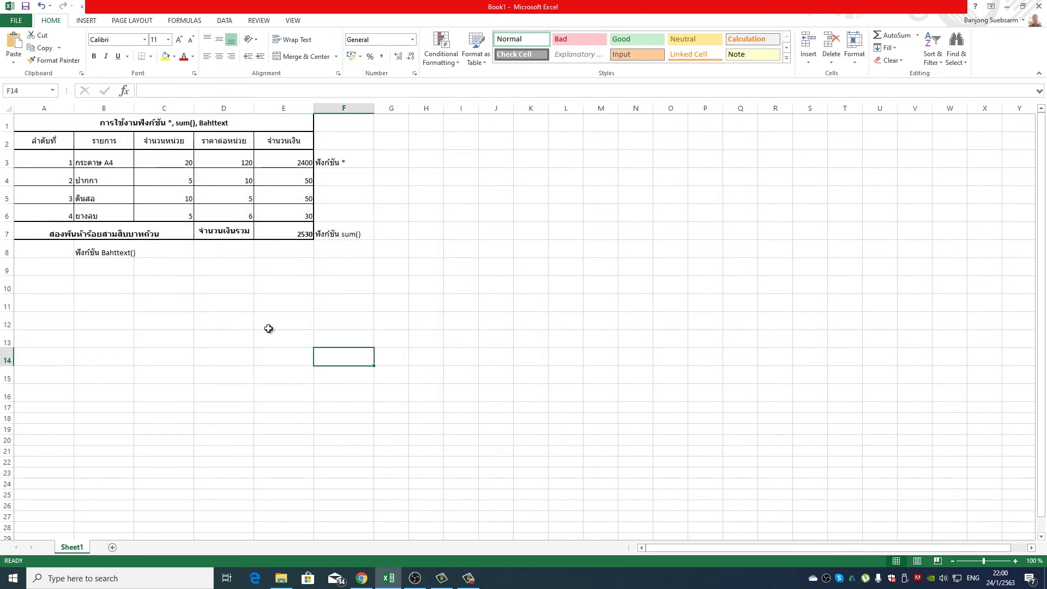